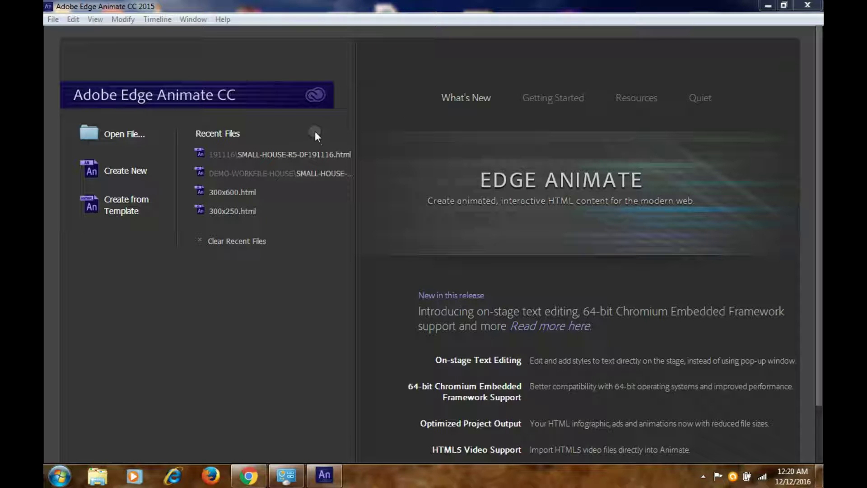
# Create a new blank Untitled composition from the welcome screen
pyautogui.click(120, 173)
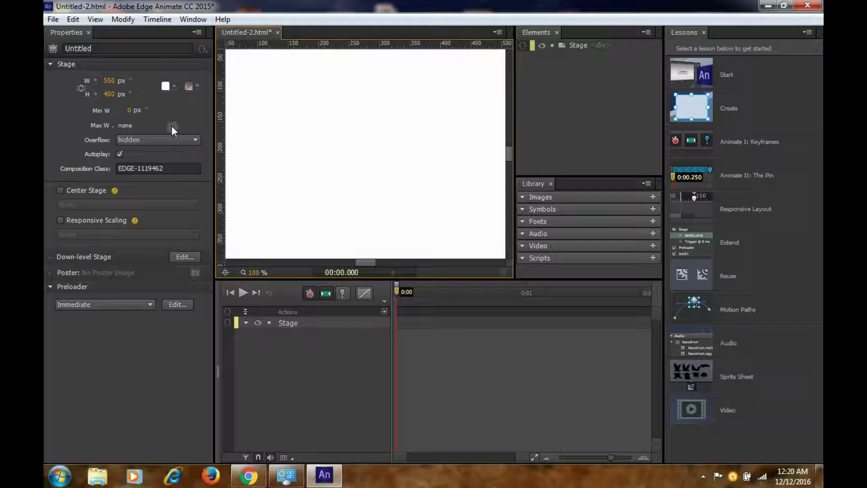
# Set the stage size to 300 × 250 px
pyautogui.click(109, 80)
pyautogui.write('300')
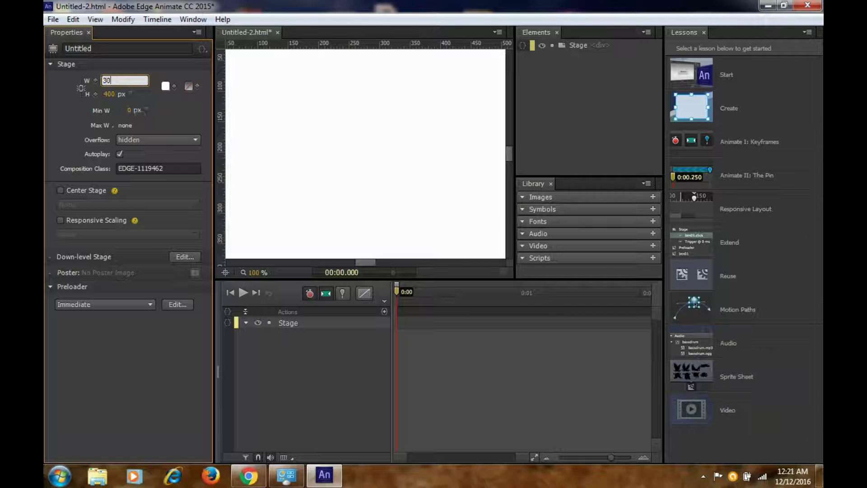
pyautogui.click(110, 93)
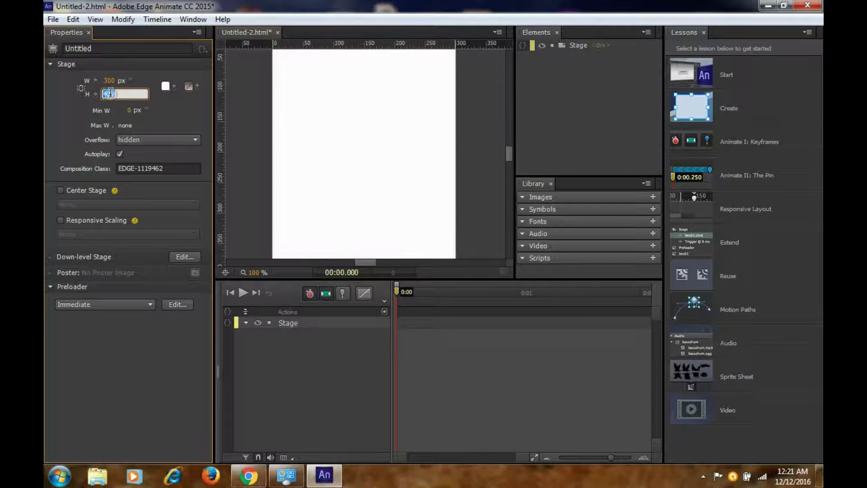
pyautogui.write('250')
pyautogui.click(254, 105)
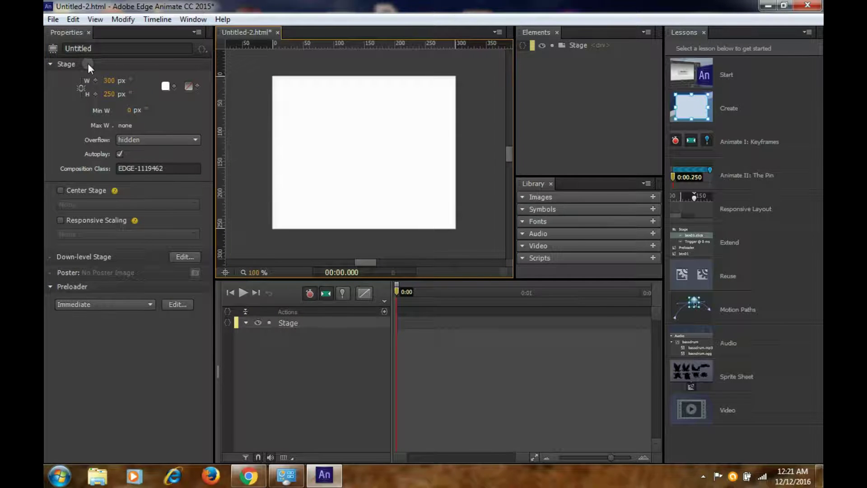
# Try a 728 × 90 px stage size instead
pyautogui.click(114, 84)
pyautogui.doubleClick(110, 82)
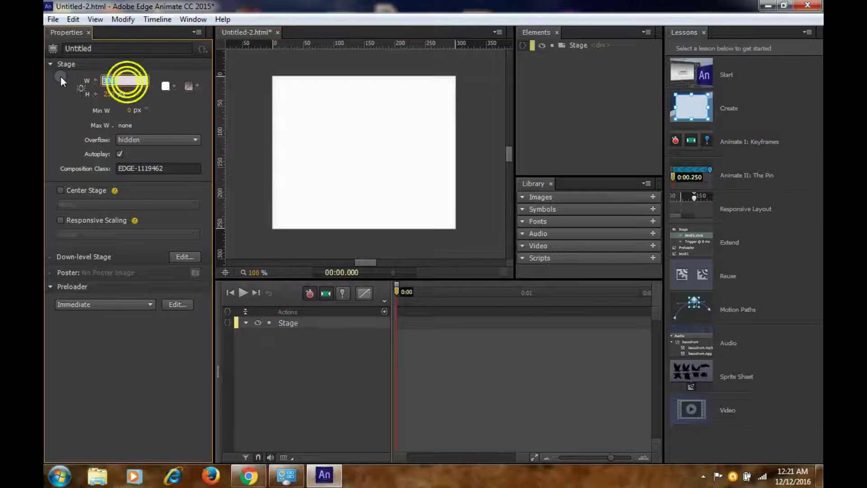
pyautogui.write('7')
pyautogui.write('20')
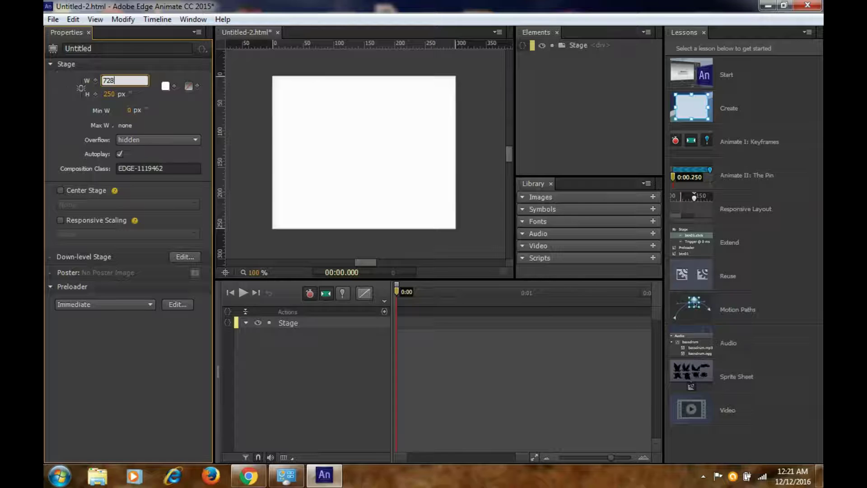
pyautogui.click(112, 94)
pyautogui.write('90')
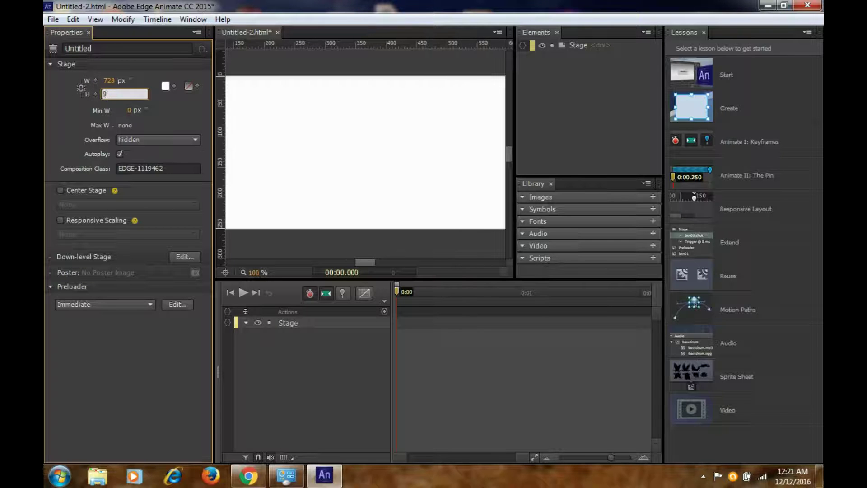
pyautogui.click(76, 116)
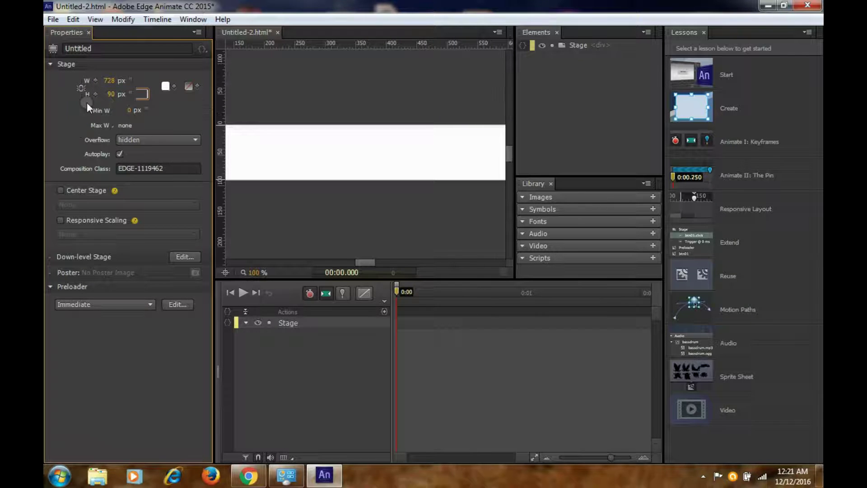
pyautogui.click(363, 264)
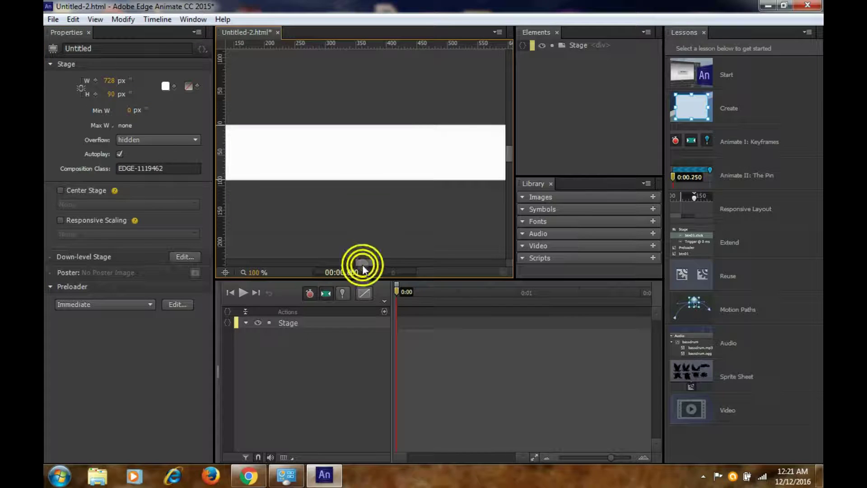
# Restore the stage size to 300 × 250 px
pyautogui.click(108, 81)
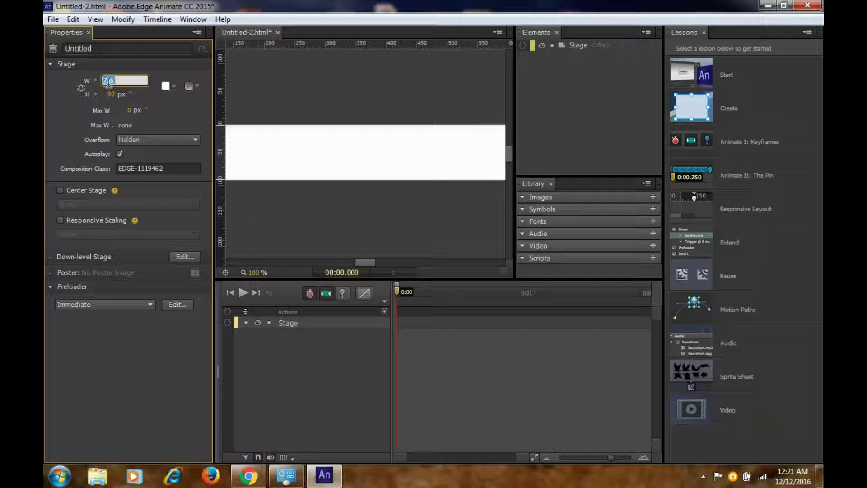
pyautogui.write('300')
pyautogui.click(111, 94)
pyautogui.write('2')
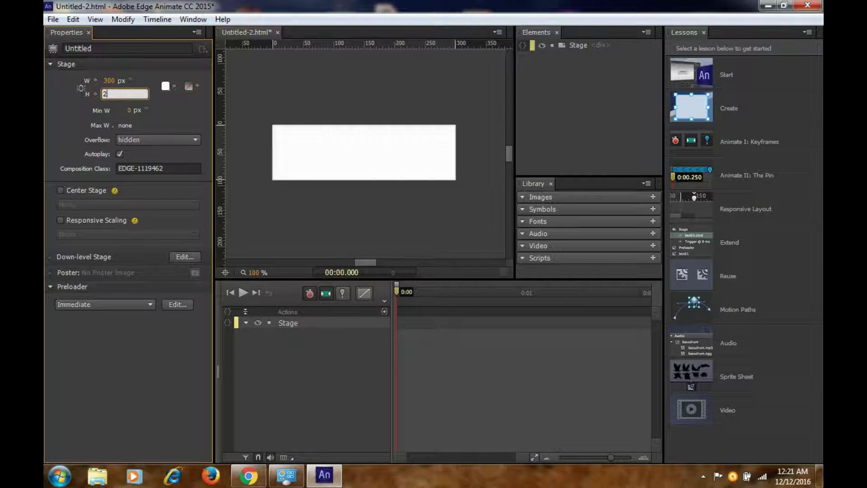
pyautogui.write('50')
pyautogui.click(184, 106)
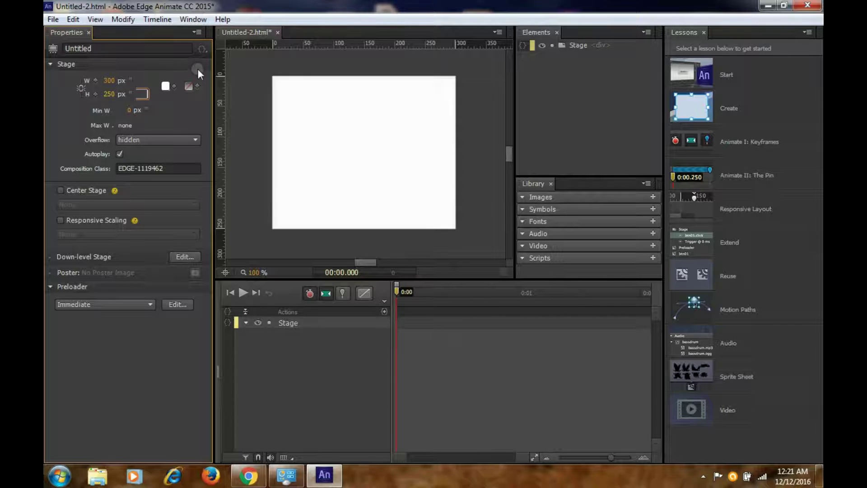
# Reset the Default workspace to its original layout, confirming the prompt
pyautogui.click(143, 81)
pyautogui.click(190, 20)
pyautogui.moveTo(242, 36)
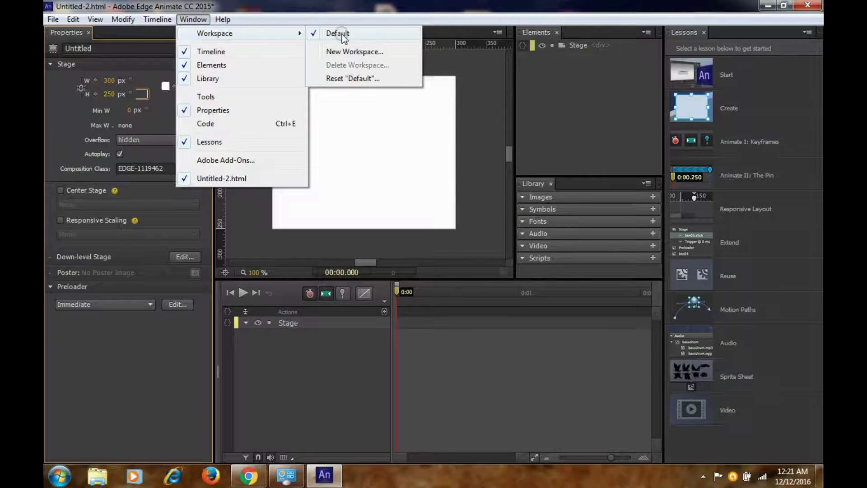
pyautogui.click(359, 79)
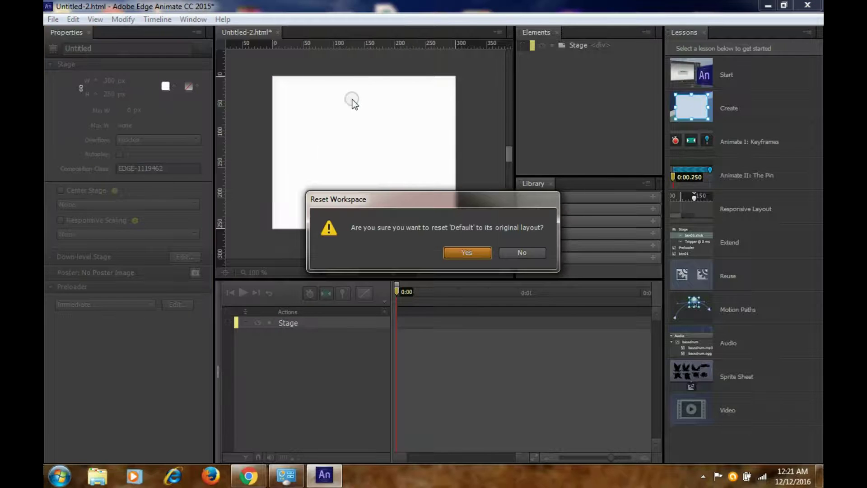
pyautogui.click(465, 253)
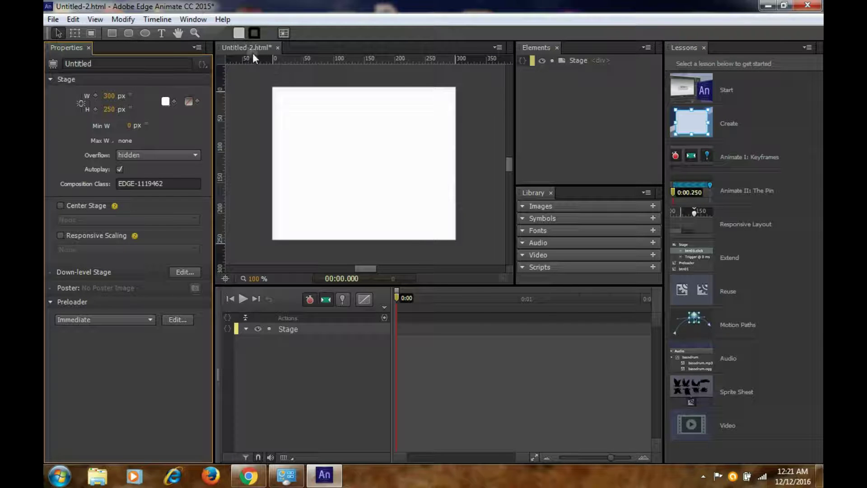
# Draw a header rectangle across the top of the stage
pyautogui.click(112, 33)
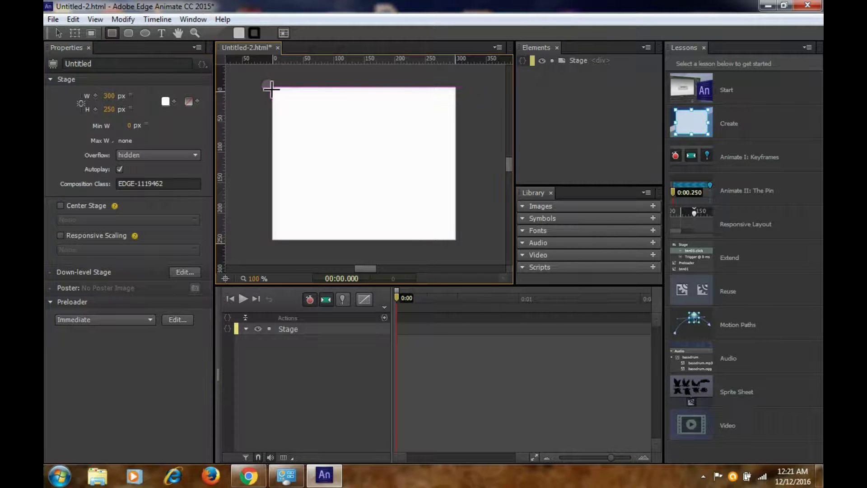
pyautogui.moveTo(267, 86)
pyautogui.mouseDown()
pyautogui.moveTo(540, 137)
pyautogui.moveTo(473, 141)
pyautogui.mouseUp()
pyautogui.click(397, 118)
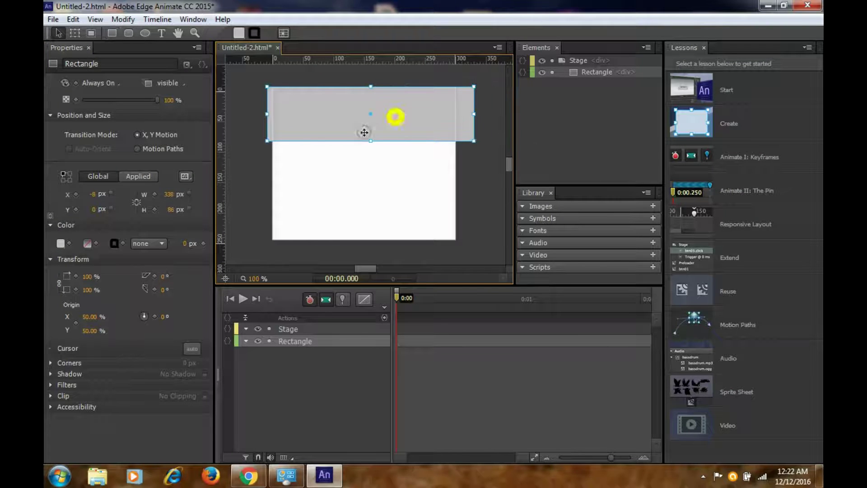
# Fill the header rectangle with red
pyautogui.click(60, 243)
pyautogui.click(61, 243)
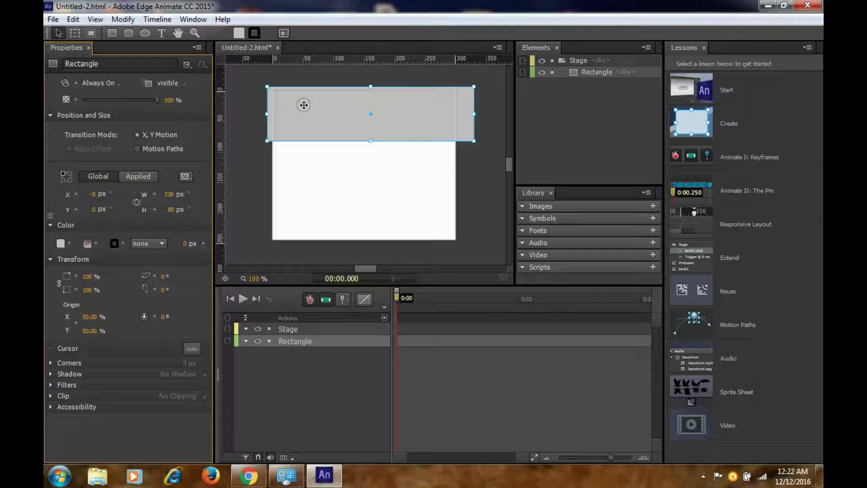
pyautogui.click(61, 243)
pyautogui.click(170, 116)
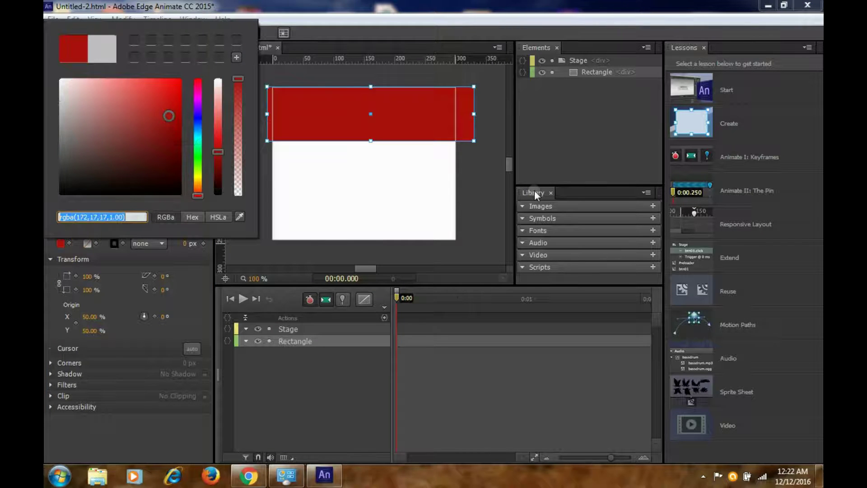
pyautogui.click(474, 162)
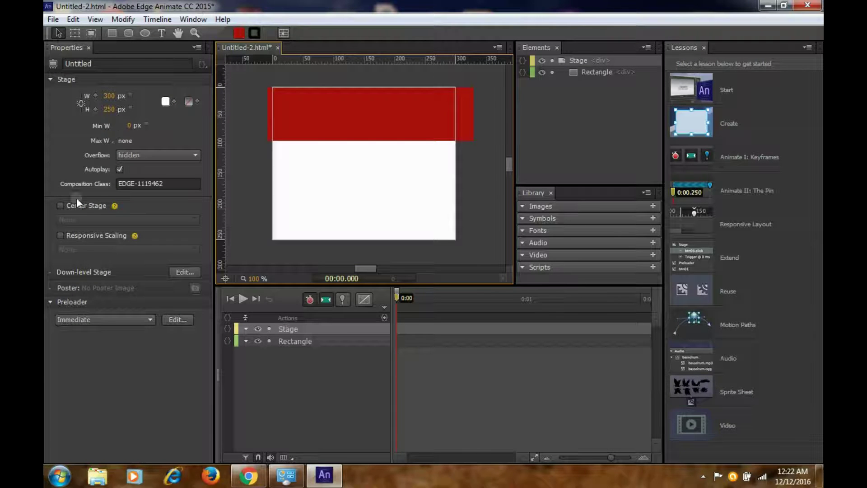
# Add the text 'Tours & Travels' on the red bar and move it up-left
pyautogui.click(161, 33)
pyautogui.click(323, 110)
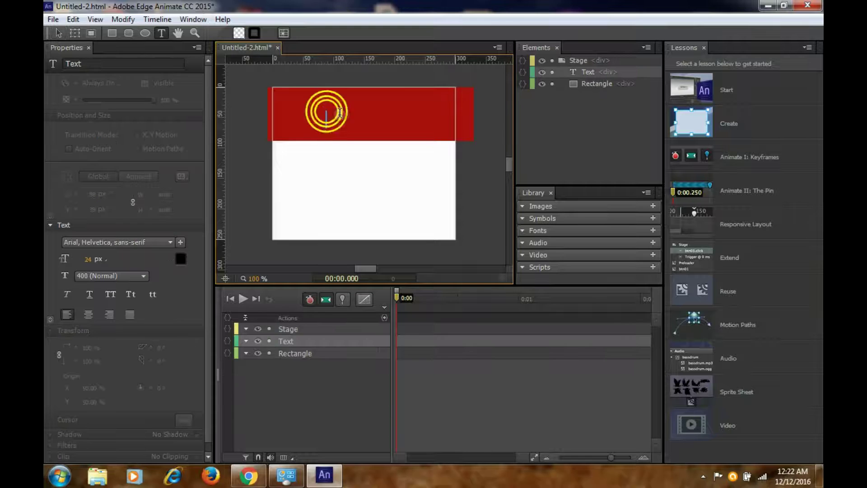
pyautogui.write('Tour')
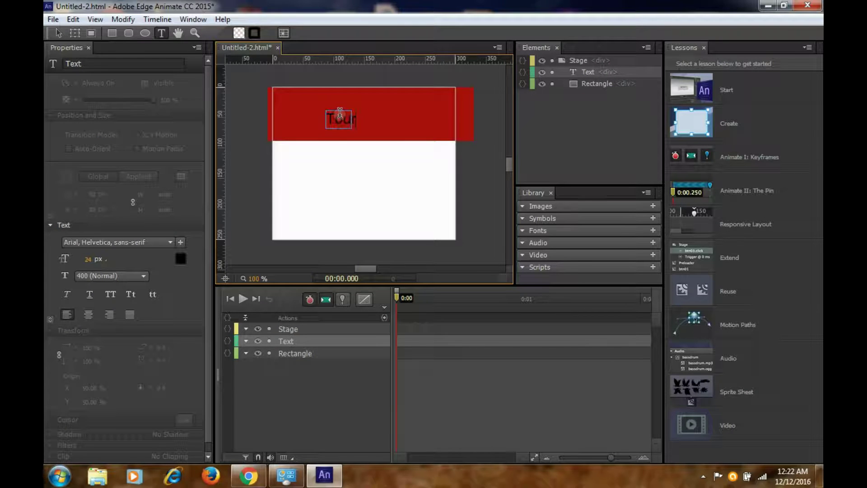
pyautogui.write('s & Trav')
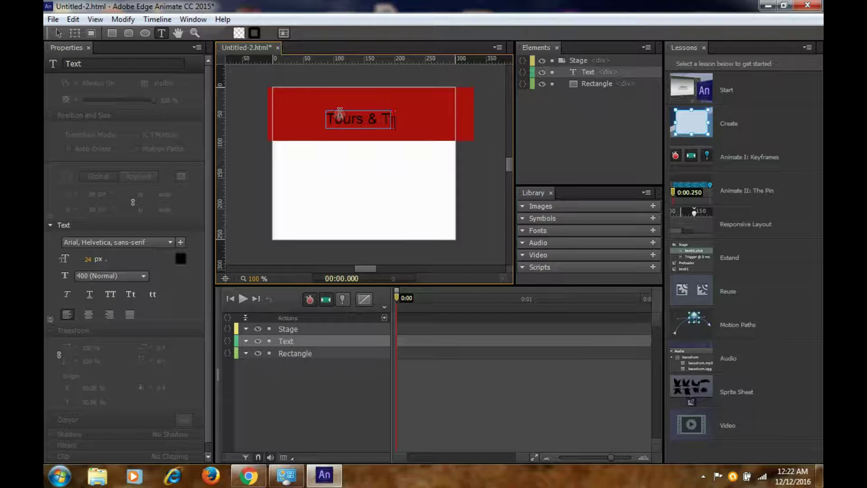
pyautogui.write('els')
pyautogui.press('Escape')
pyautogui.moveTo(368, 120); pyautogui.dragTo(351, 112)
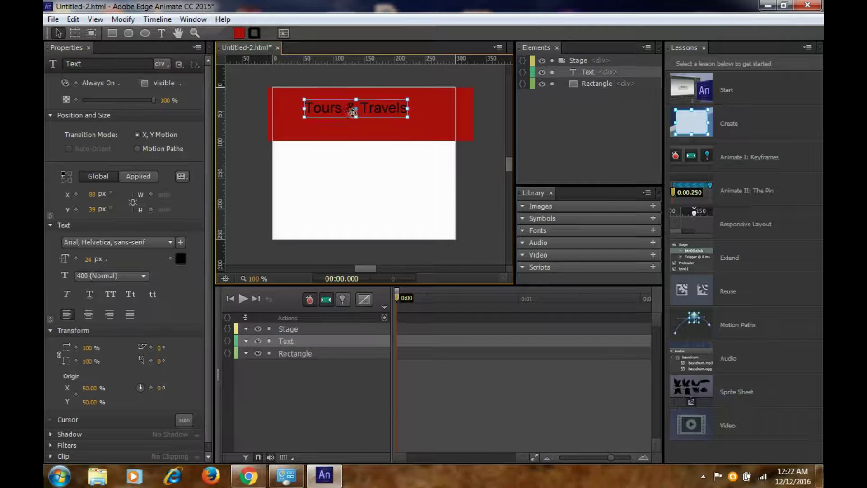
# Set the title's font size to 36 px and reposition it on the bar
pyautogui.click(87, 259)
pyautogui.write('30')
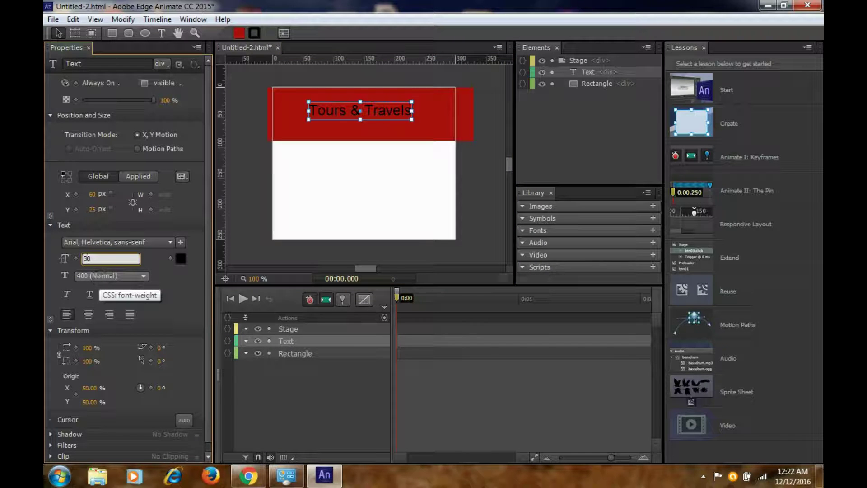
pyautogui.press('BackSpace')
pyautogui.write('6')
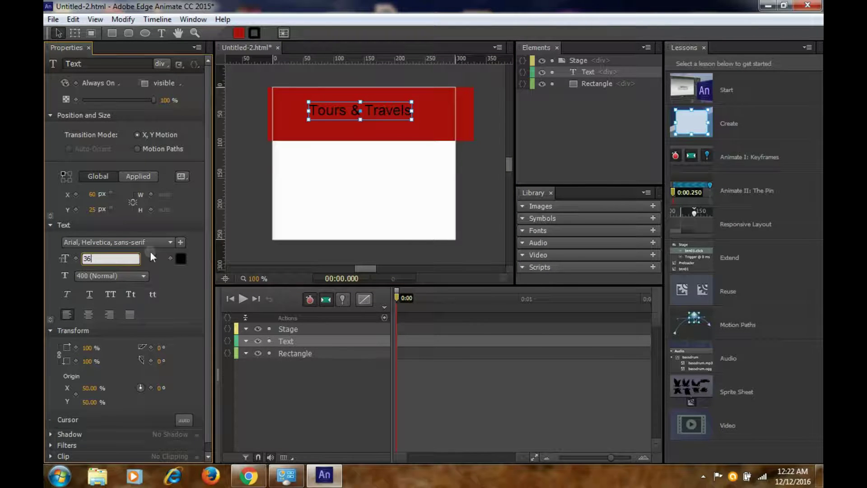
pyautogui.click(466, 155)
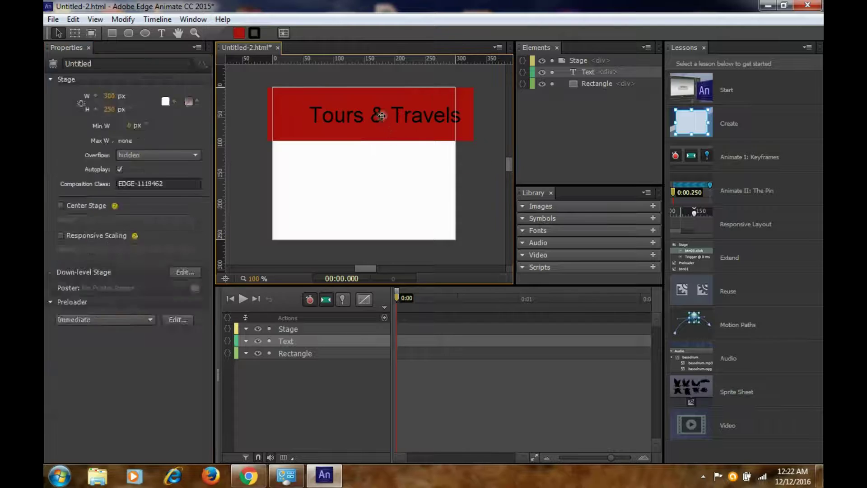
pyautogui.moveTo(397, 124); pyautogui.dragTo(382, 122)
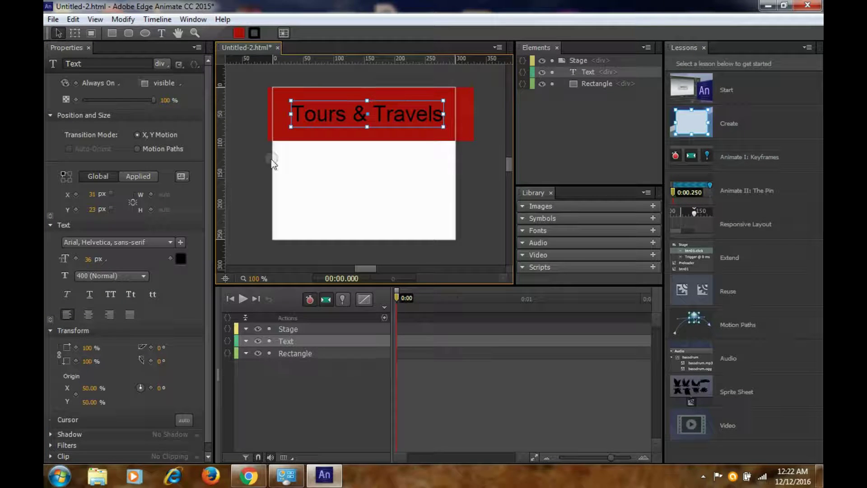
# Set the default fill to near-white and make the heading text white
pyautogui.click(240, 33)
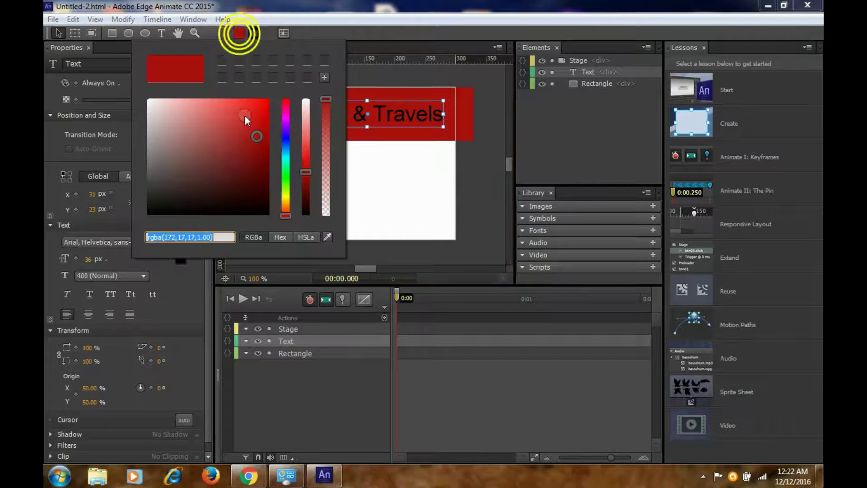
pyautogui.moveTo(245, 114); pyautogui.dragTo(150, 102)
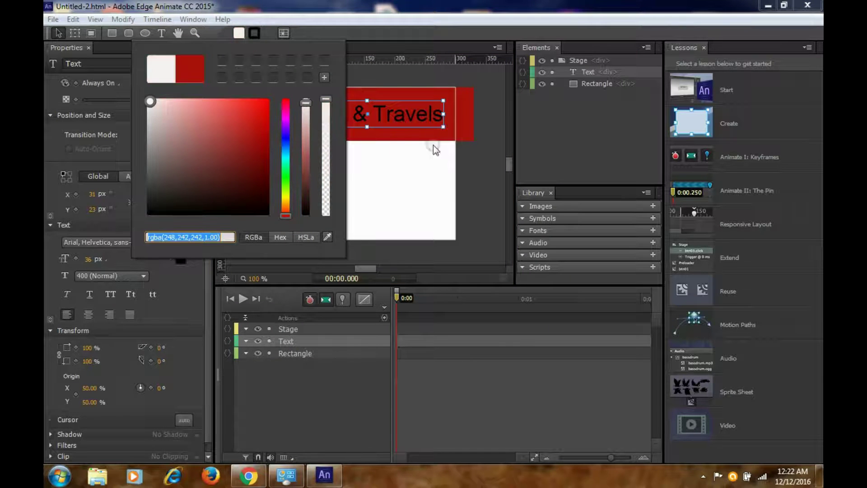
pyautogui.click(481, 156)
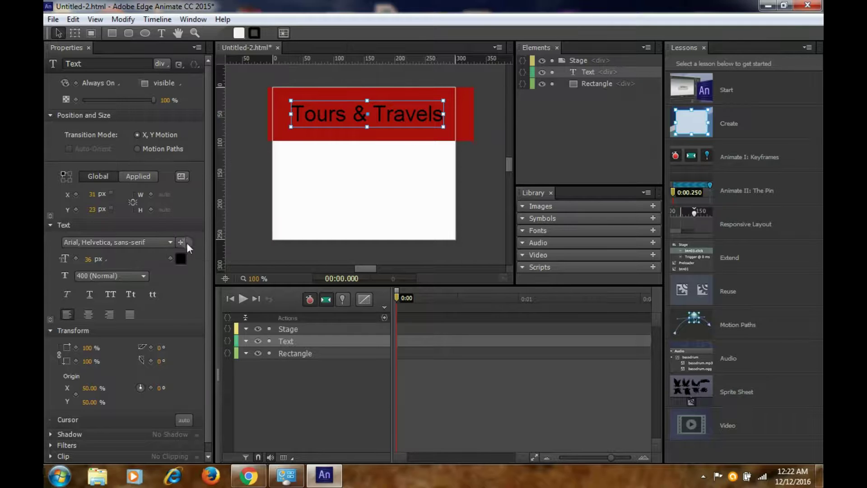
pyautogui.click(180, 259)
pyautogui.moveTo(176, 140); pyautogui.dragTo(88, 93)
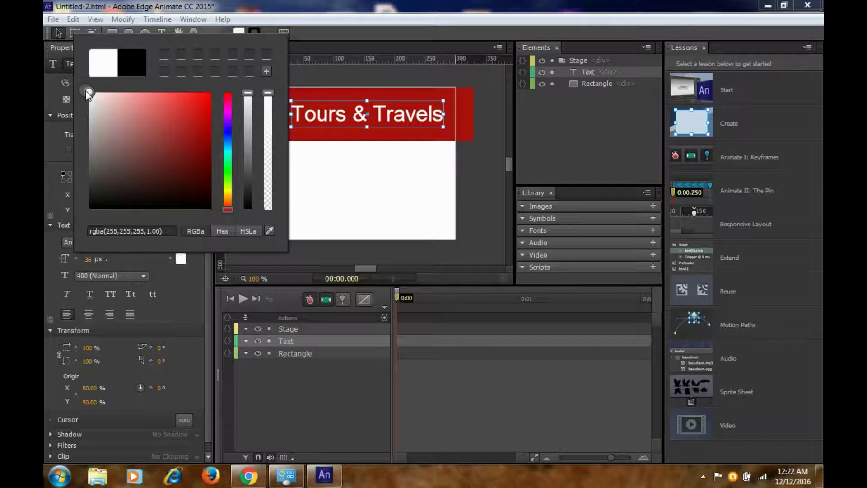
pyautogui.click(484, 168)
pyautogui.click(484, 167)
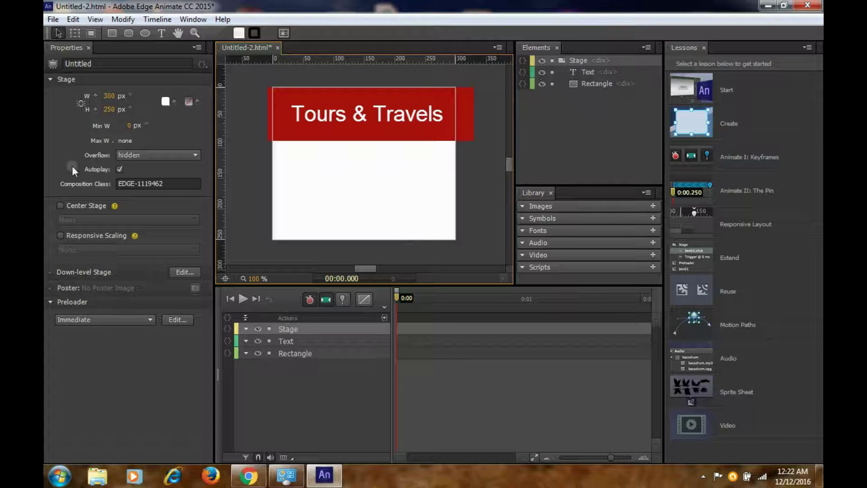
# Add a new text box below the header and colour it dark red
pyautogui.click(159, 32)
pyautogui.click(340, 184)
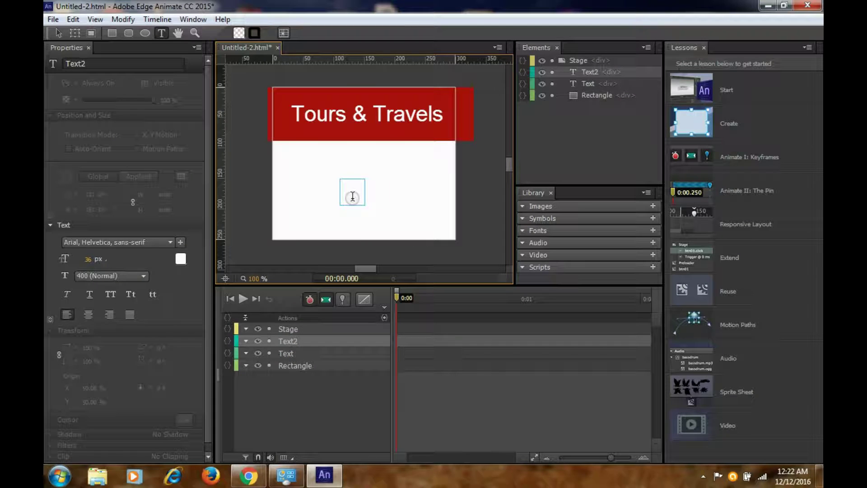
pyautogui.click(307, 167)
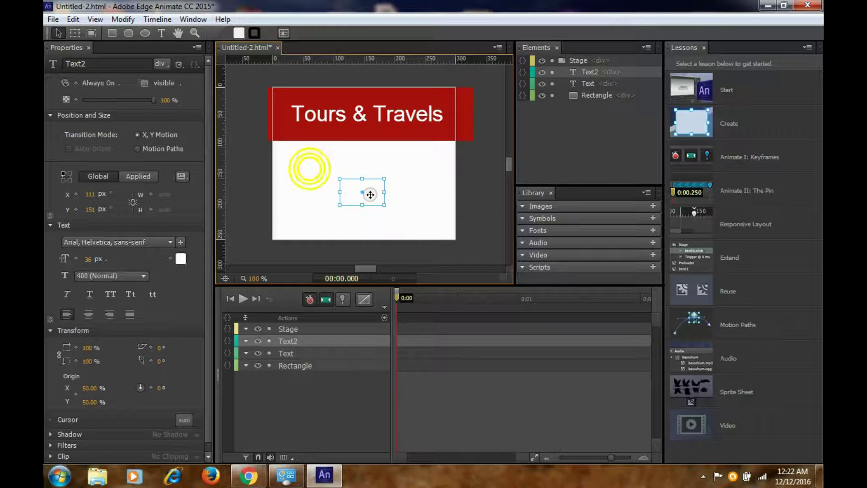
pyautogui.click(369, 195)
pyautogui.click(180, 259)
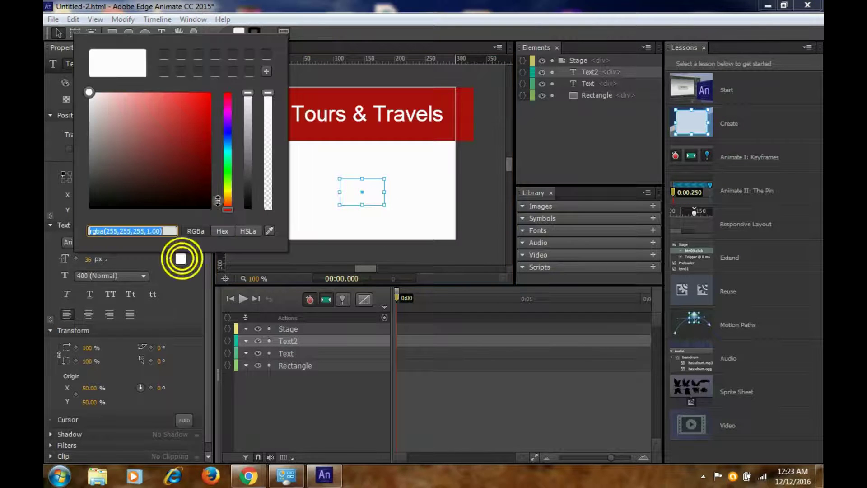
pyautogui.click(201, 149)
pyautogui.click(448, 199)
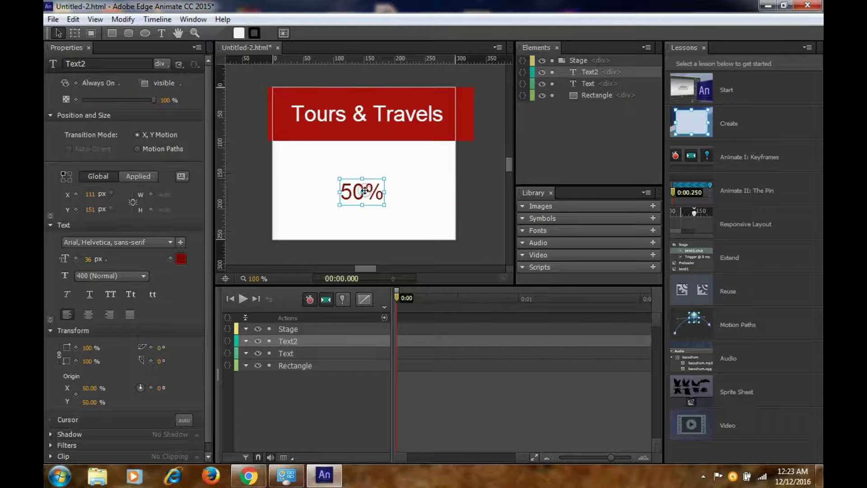
# Set the 50% text to 50 px and move it up-left
pyautogui.click(89, 258)
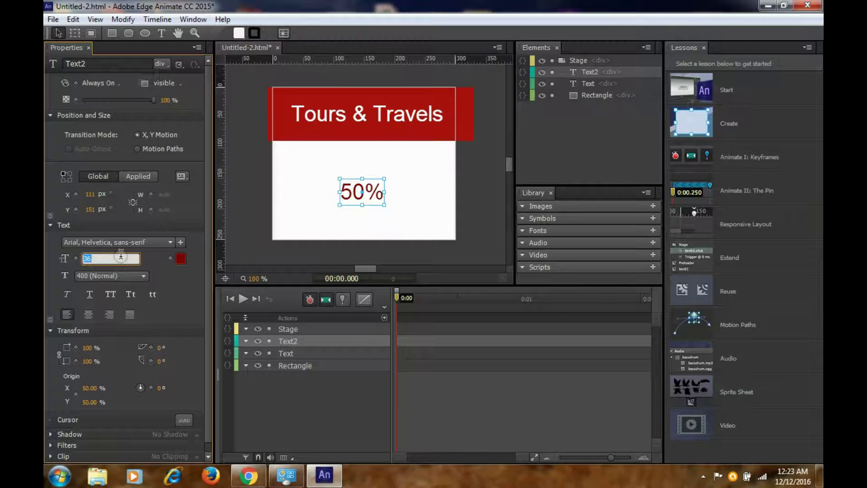
pyautogui.write('50')
pyautogui.press('Return')
pyautogui.click(358, 194)
pyautogui.moveTo(358, 195); pyautogui.dragTo(352, 179)
# Enlarge the 50% text to 80 px and centre it below the header
pyautogui.click(90, 258)
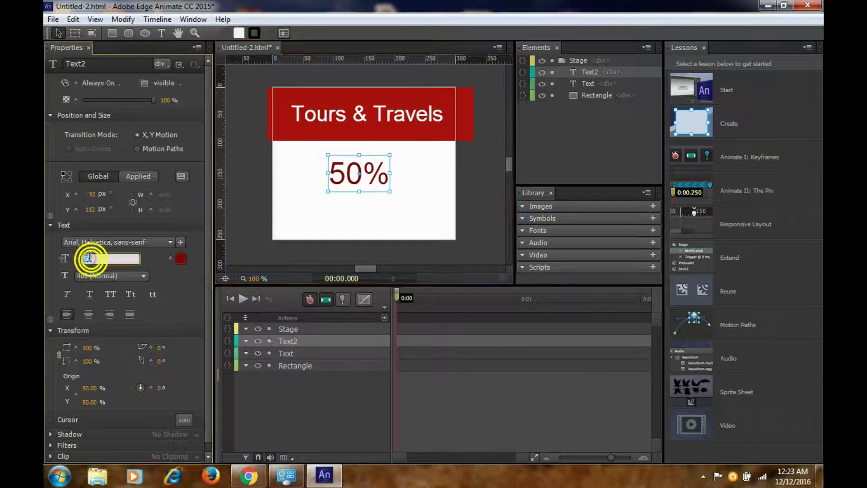
pyautogui.write('80')
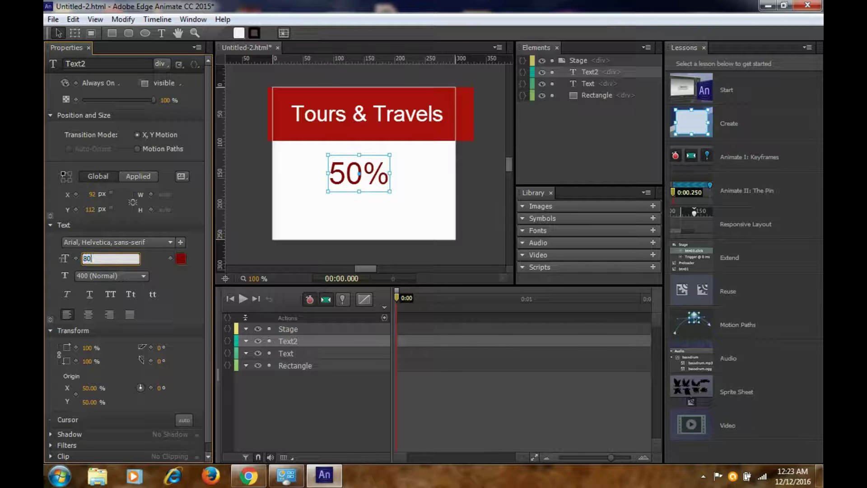
pyautogui.press('Return')
pyautogui.click(471, 180)
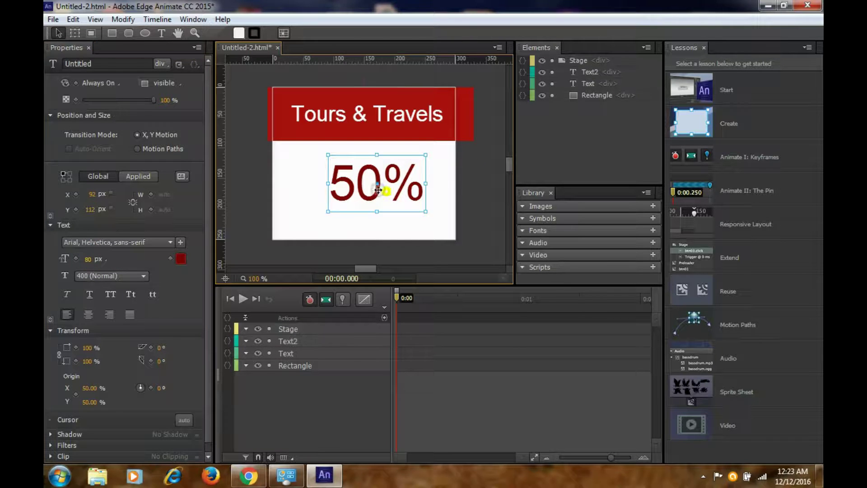
pyautogui.moveTo(383, 189); pyautogui.dragTo(376, 182)
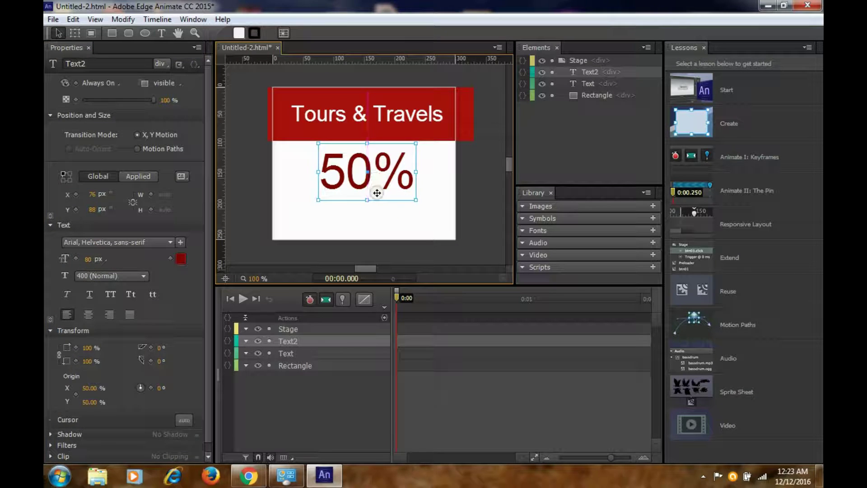
# Add an 'off' text box at 32 px and move it up onto the banner
pyautogui.click(161, 32)
pyautogui.click(286, 228)
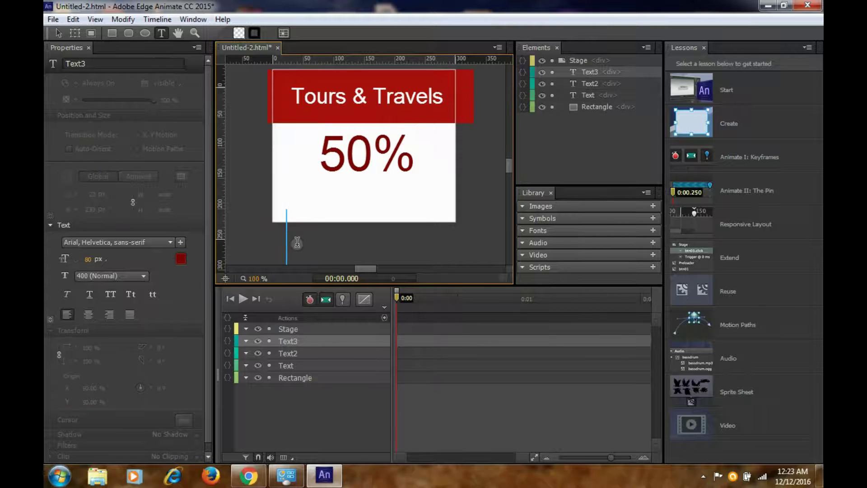
pyautogui.write('off')
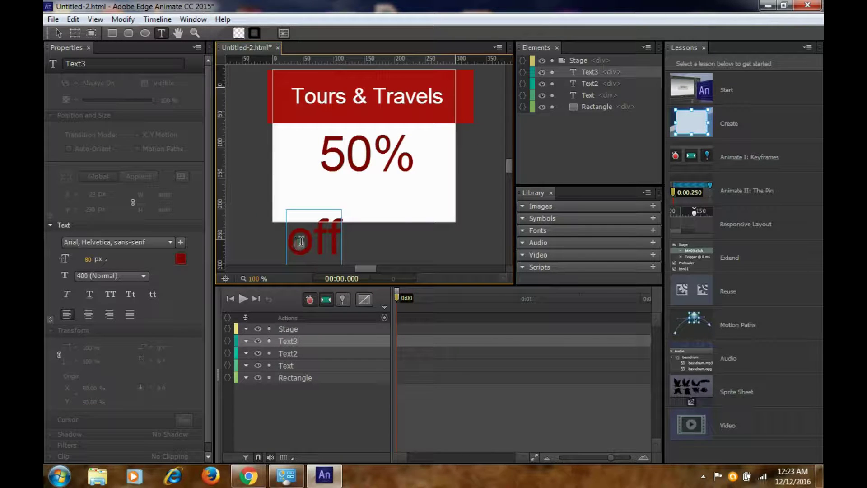
pyautogui.press('Escape')
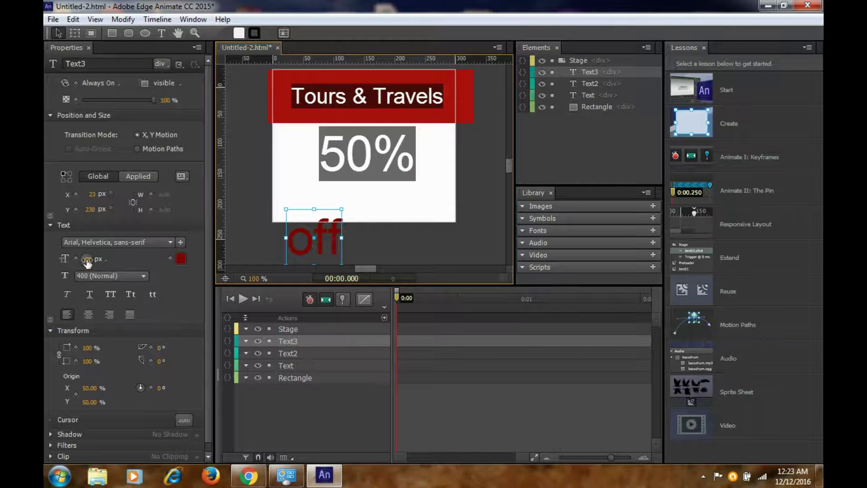
pyautogui.click(87, 259)
pyautogui.write('32')
pyautogui.press('Return')
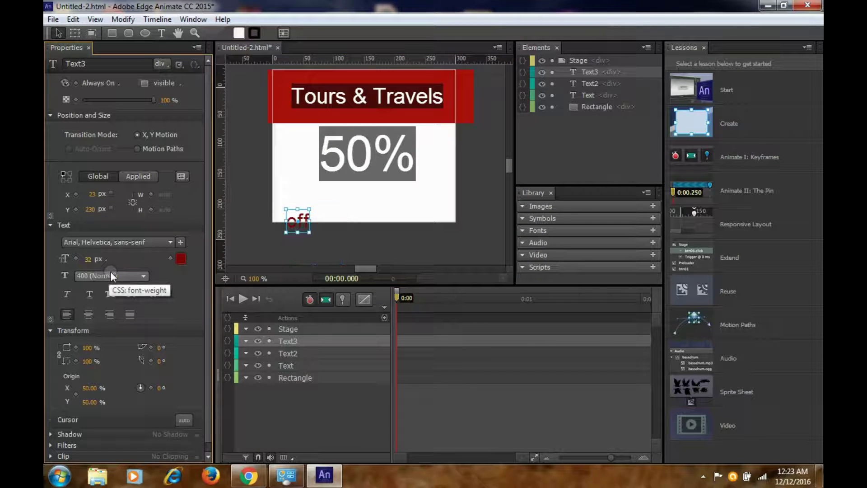
pyautogui.moveTo(289, 221); pyautogui.dragTo(292, 201)
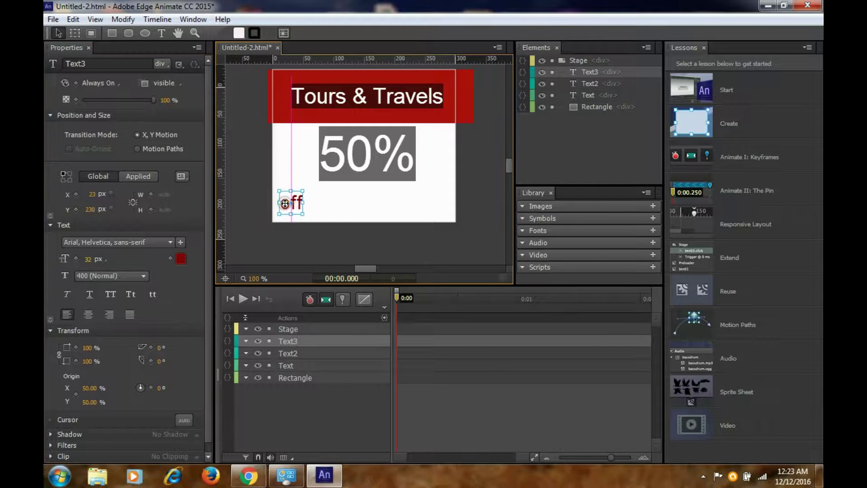
# Edit the text to read 'Off on package tour'
pyautogui.doubleClick(294, 202)
pyautogui.click(293, 202)
pyautogui.press('BackSpace')
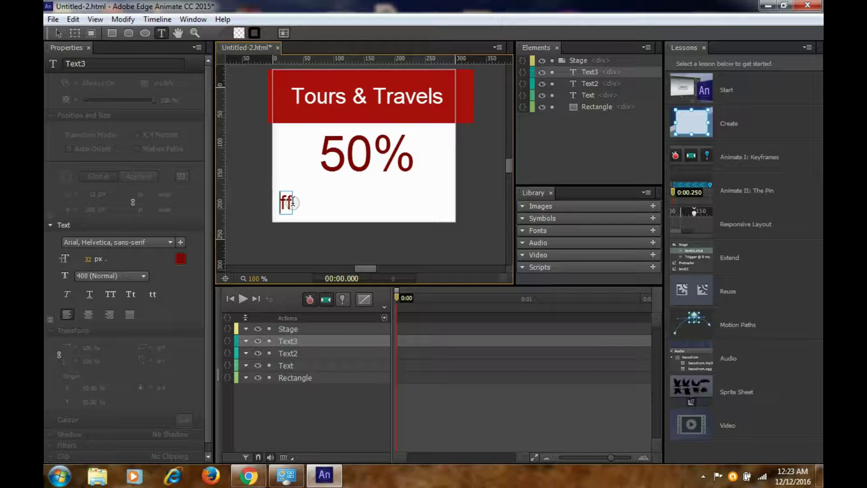
pyautogui.write('O')
pyautogui.click(303, 202)
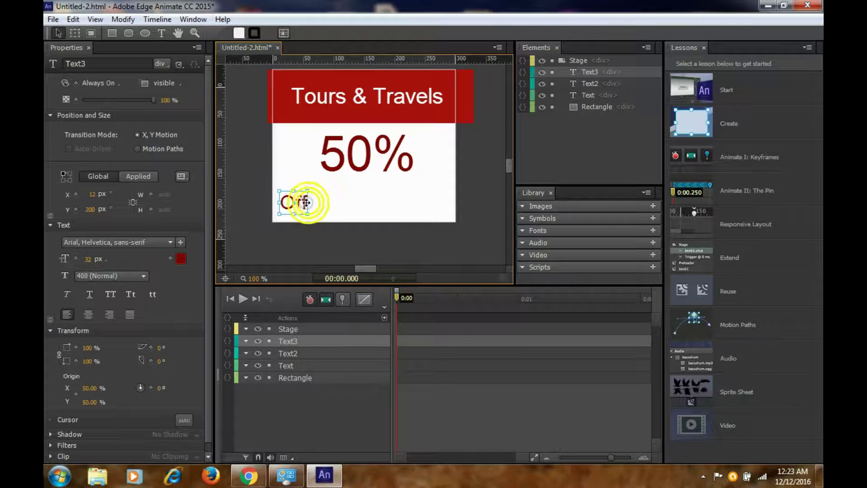
pyautogui.doubleClick(303, 202)
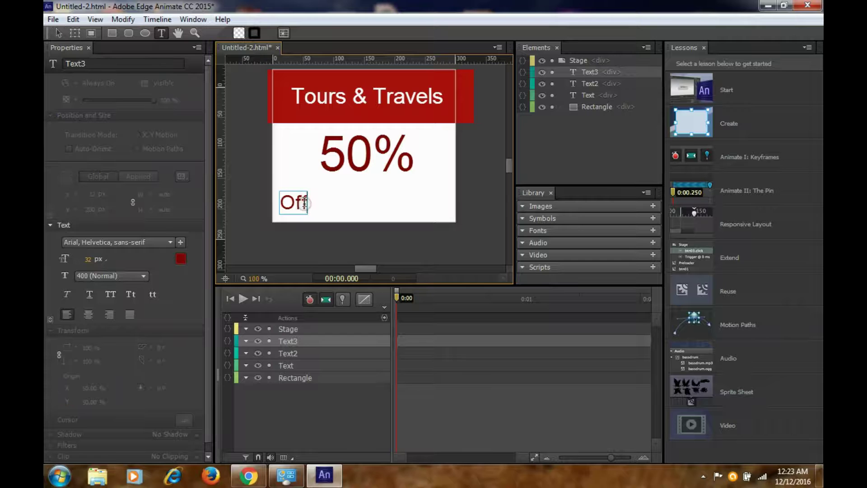
pyautogui.write('on pack')
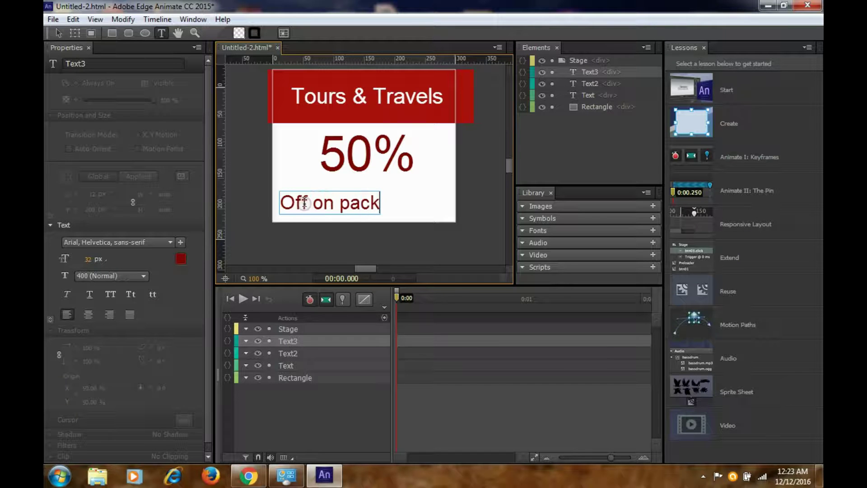
pyautogui.write('age tour')
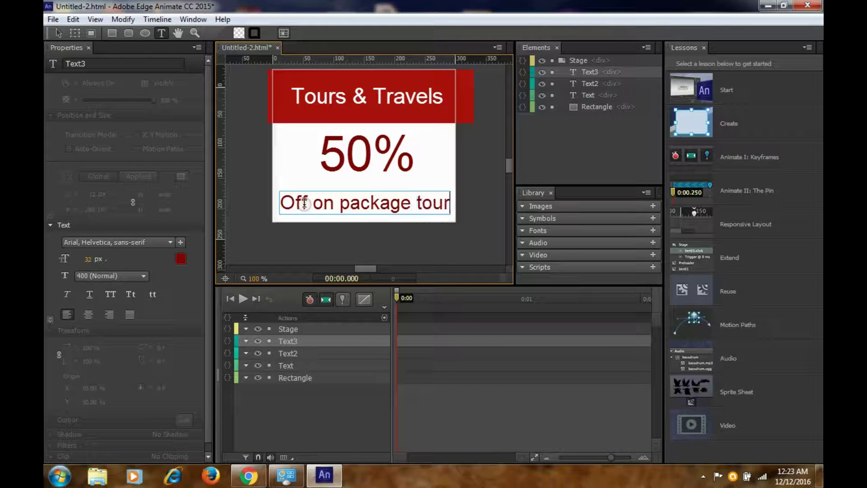
pyautogui.click(425, 181)
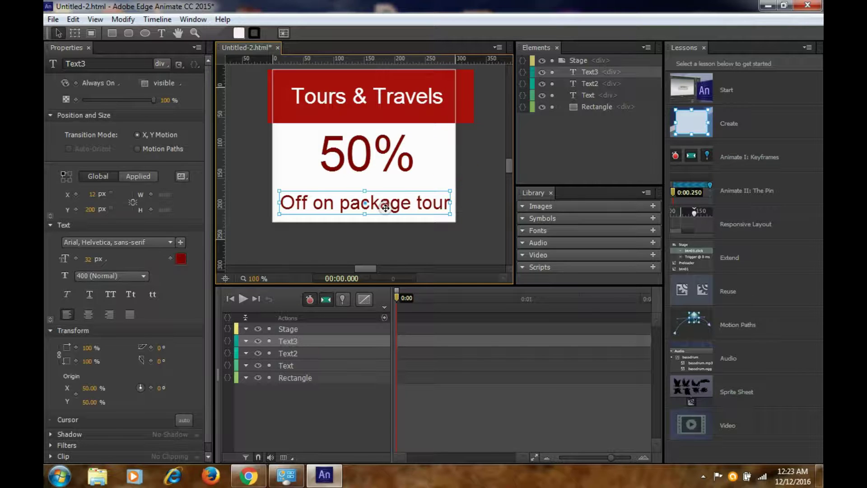
pyautogui.click(245, 256)
# Colour the tagline dark grey rgba(35,31,31) and nudge it slightly left
pyautogui.click(180, 258)
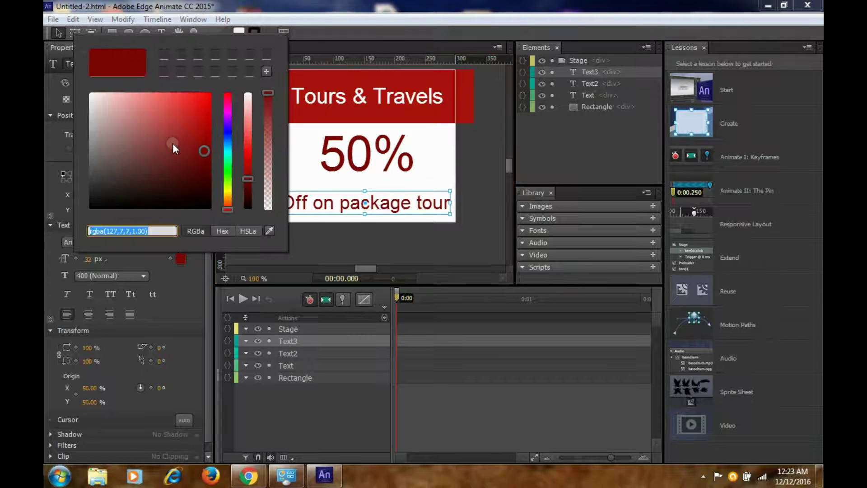
pyautogui.click(105, 194)
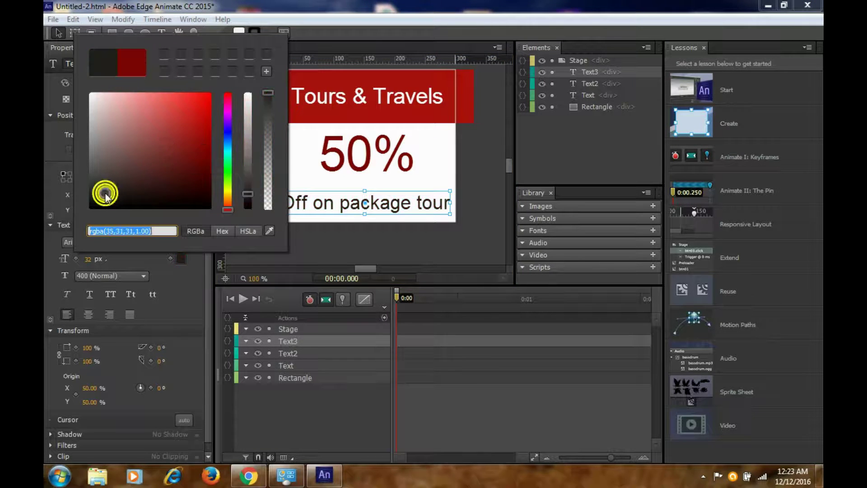
pyautogui.click(468, 155)
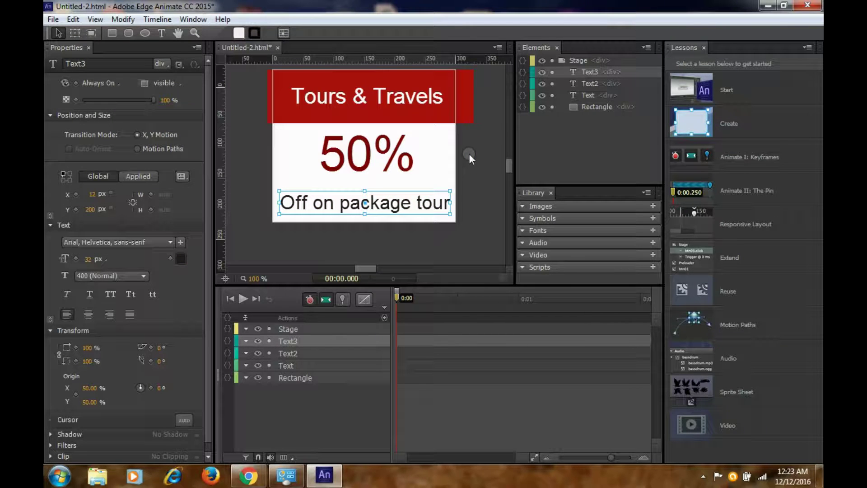
pyautogui.click(491, 140)
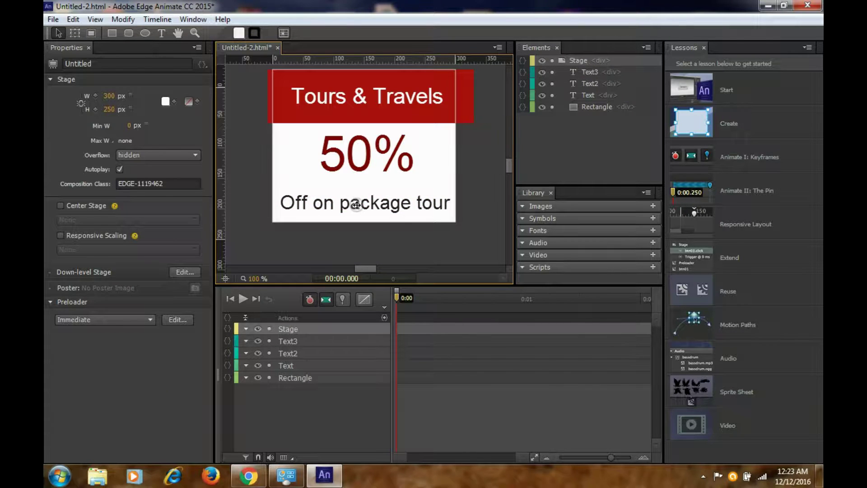
pyautogui.moveTo(357, 203); pyautogui.dragTo(357, 209)
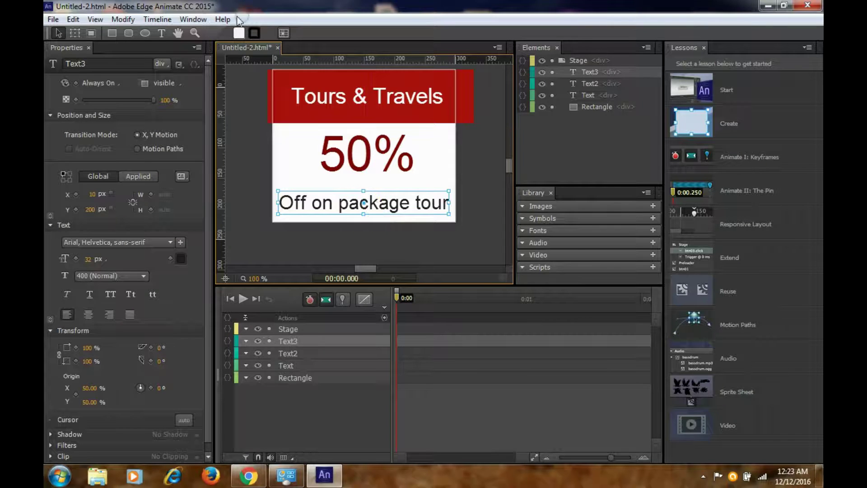
# Import aeroplane-147495_640.png from the Desktop onto the stage
pyautogui.click(53, 20)
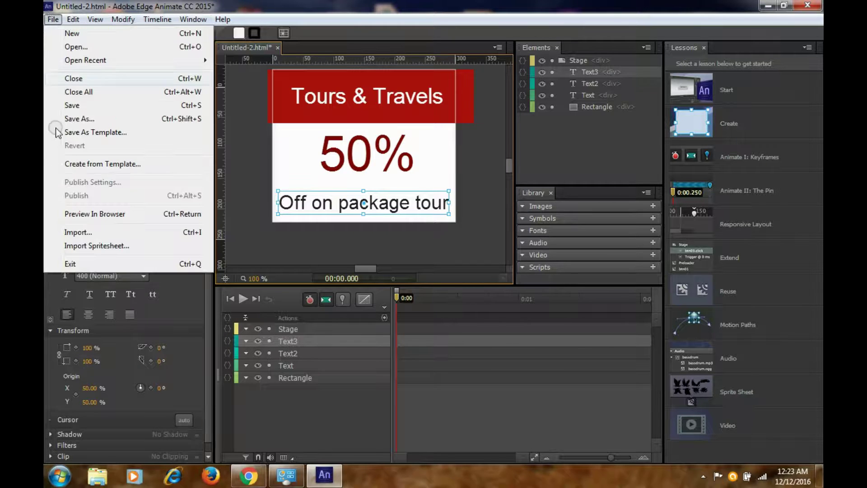
pyautogui.click(100, 231)
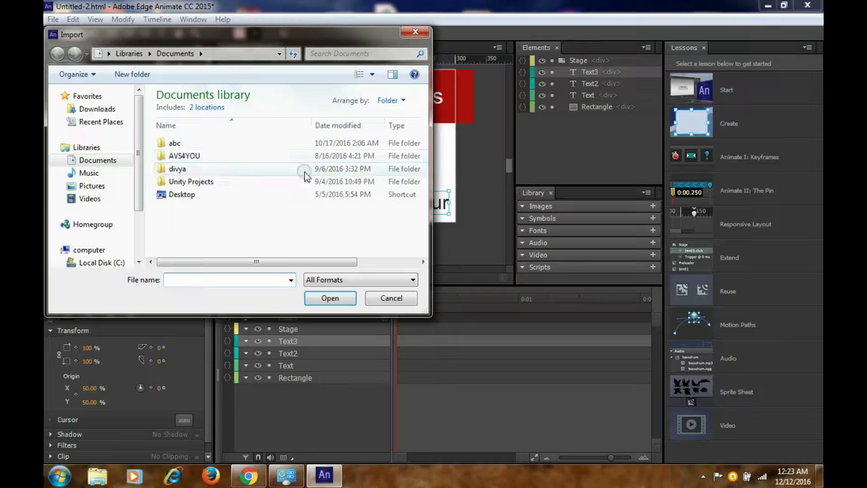
pyautogui.click(93, 112)
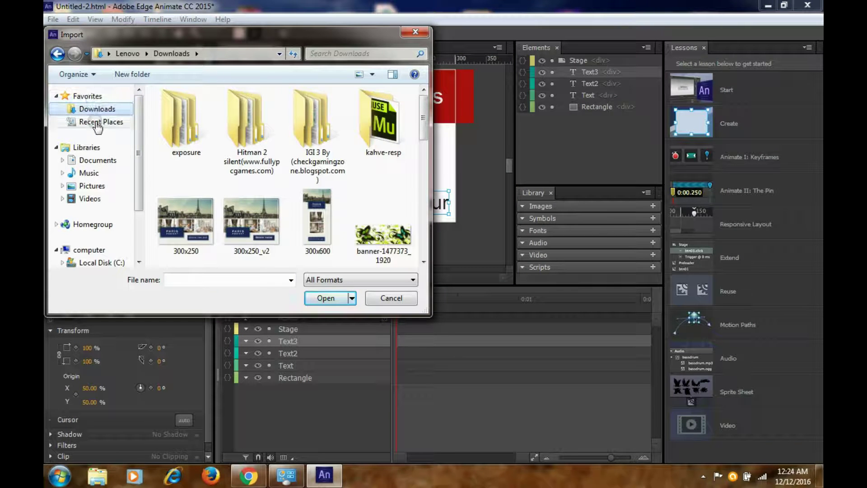
pyautogui.click(99, 121)
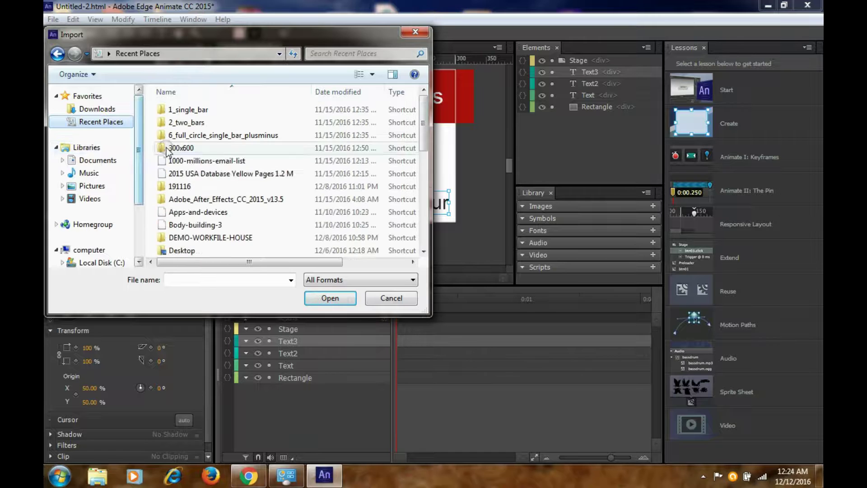
pyautogui.doubleClick(181, 250)
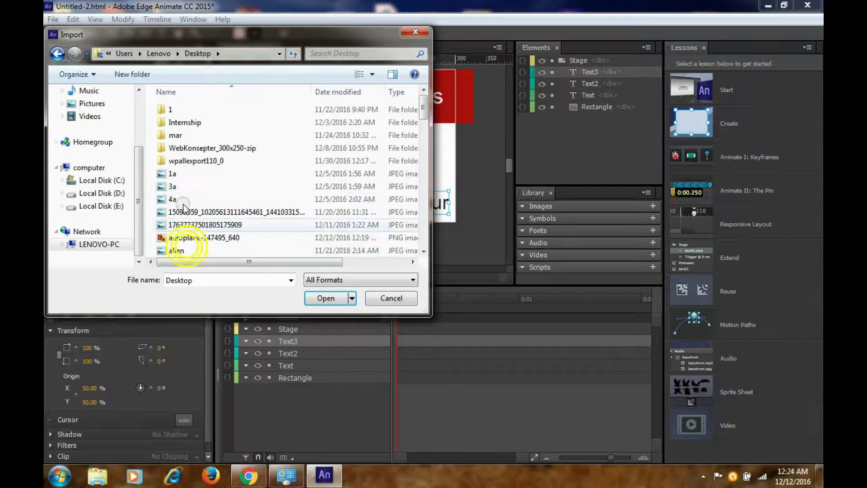
pyautogui.click(210, 148)
pyautogui.click(199, 238)
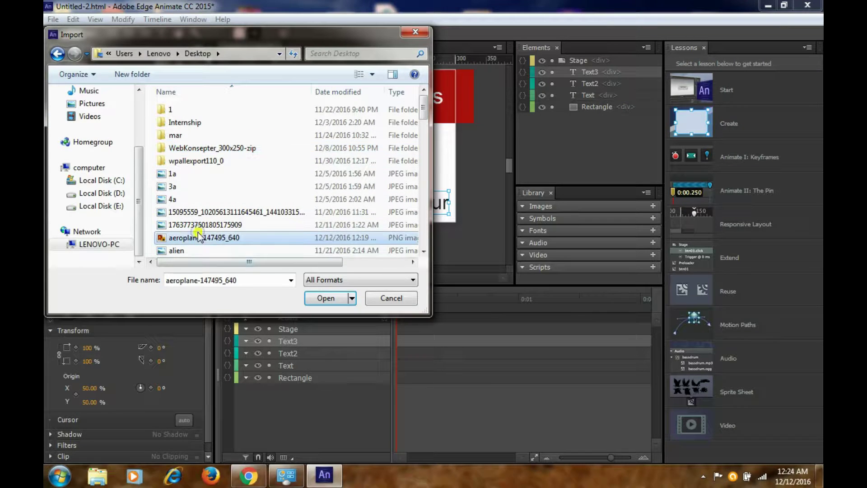
pyautogui.click(320, 298)
# Scale the aeroplane proportionally to 200 × 131 px and place it at X 51, Y 106
pyautogui.moveTo(420, 218); pyautogui.dragTo(359, 194)
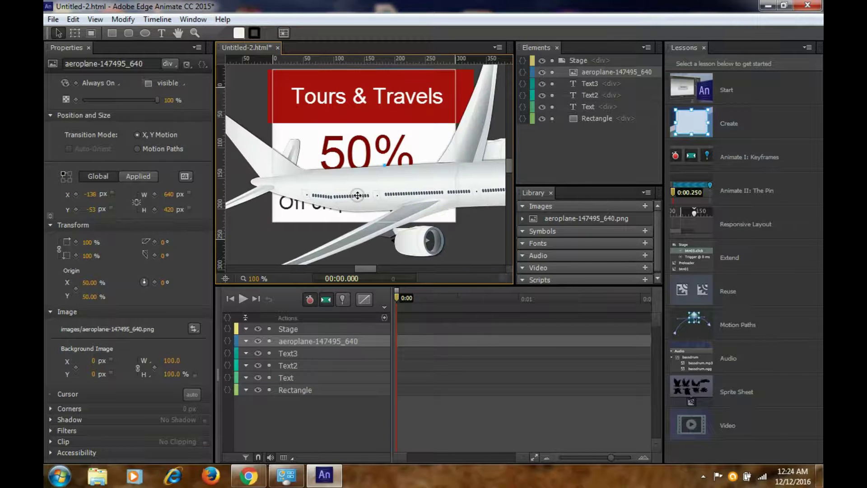
pyautogui.click(169, 195)
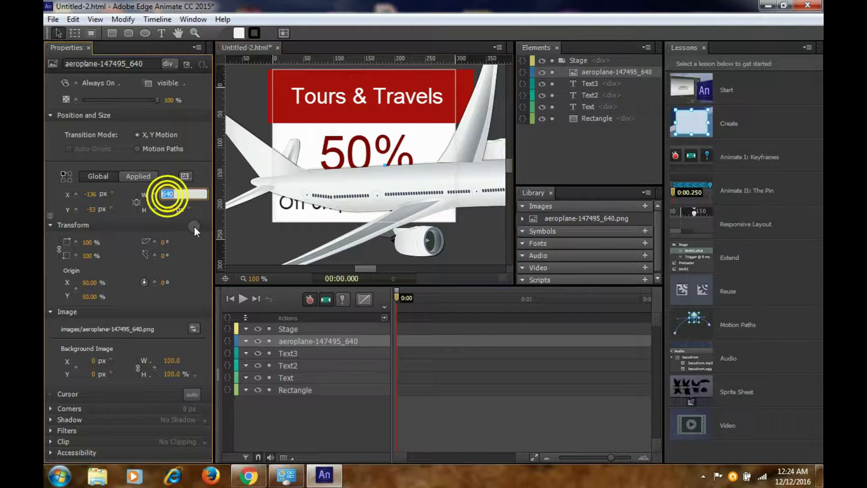
pyautogui.click(136, 202)
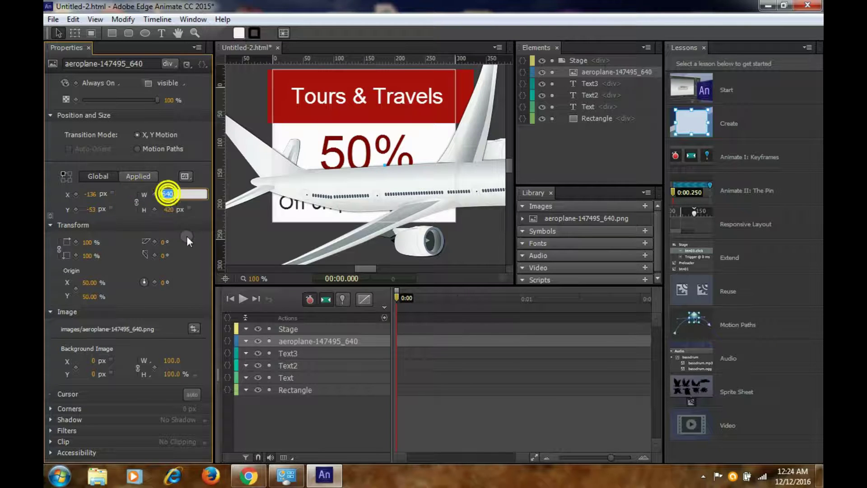
pyautogui.write('200')
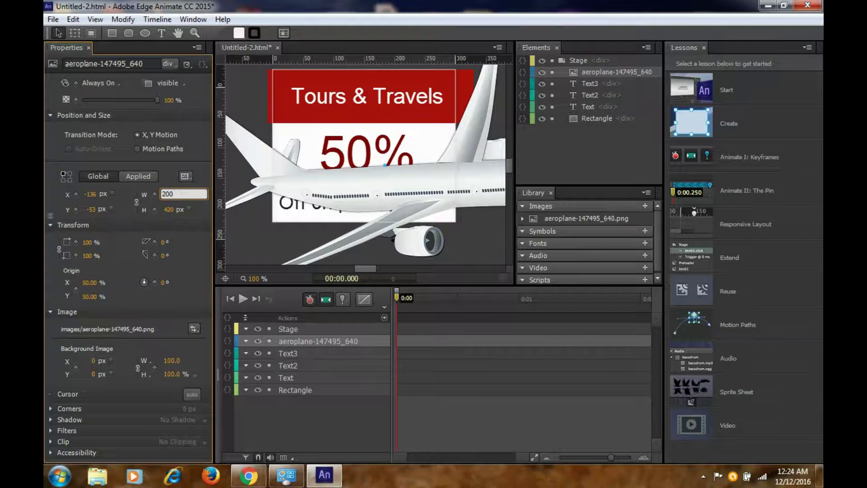
pyautogui.press('Return')
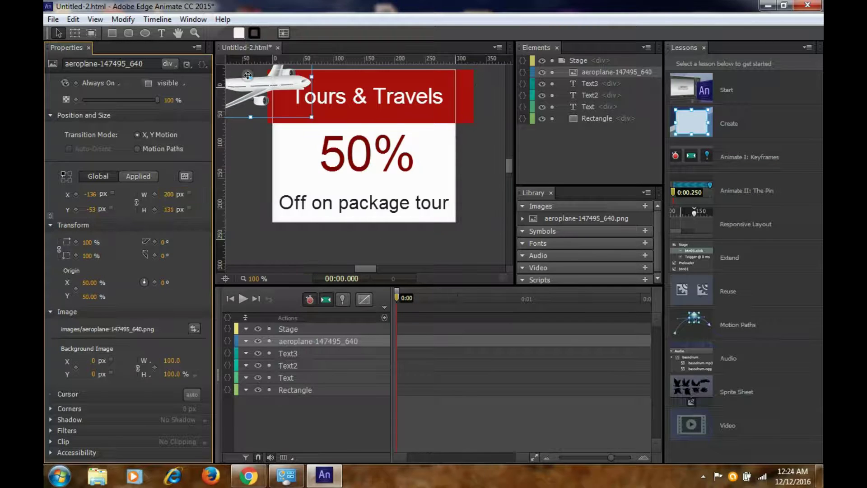
pyautogui.moveTo(250, 81); pyautogui.dragTo(372, 180)
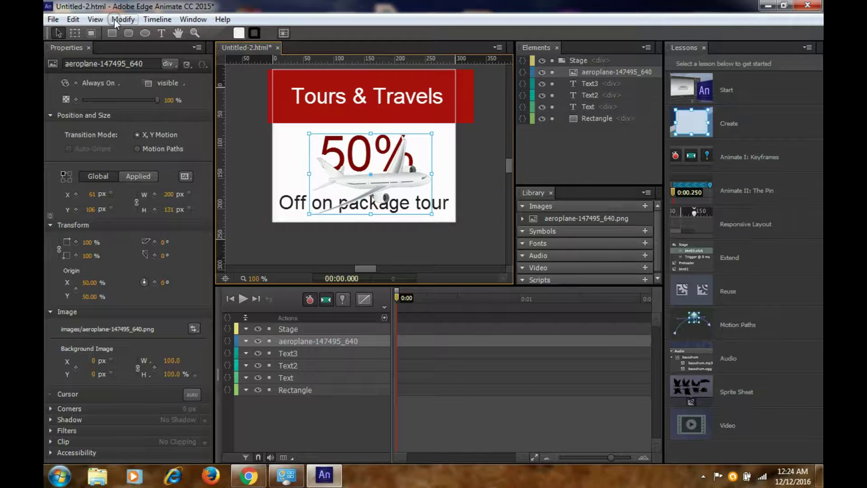
# Send the aeroplane to the back of the stacking order
pyautogui.click(113, 22)
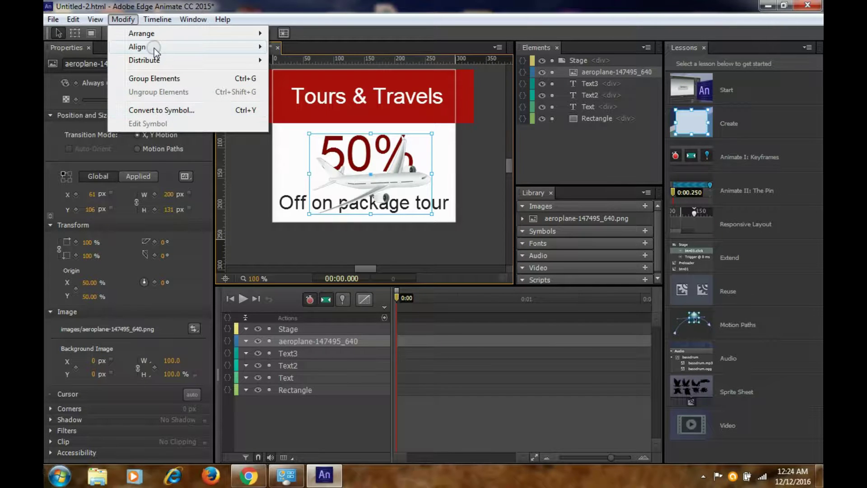
pyautogui.moveTo(164, 47)
pyautogui.moveTo(259, 34)
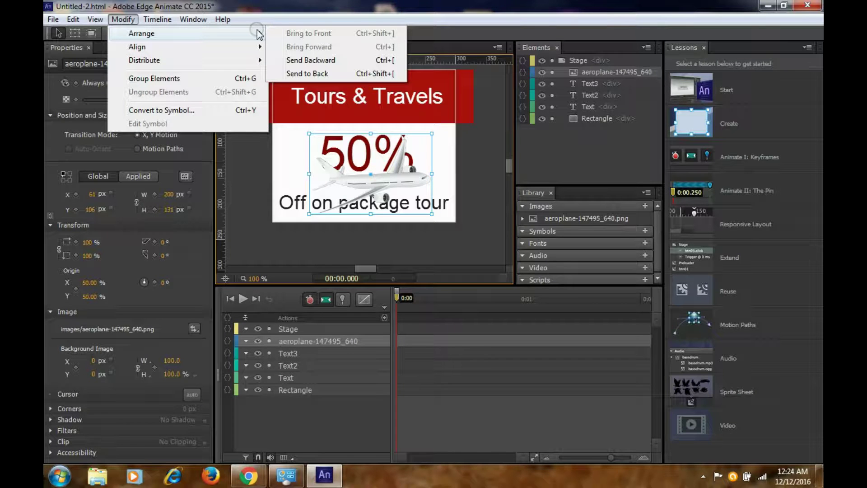
pyautogui.click(318, 62)
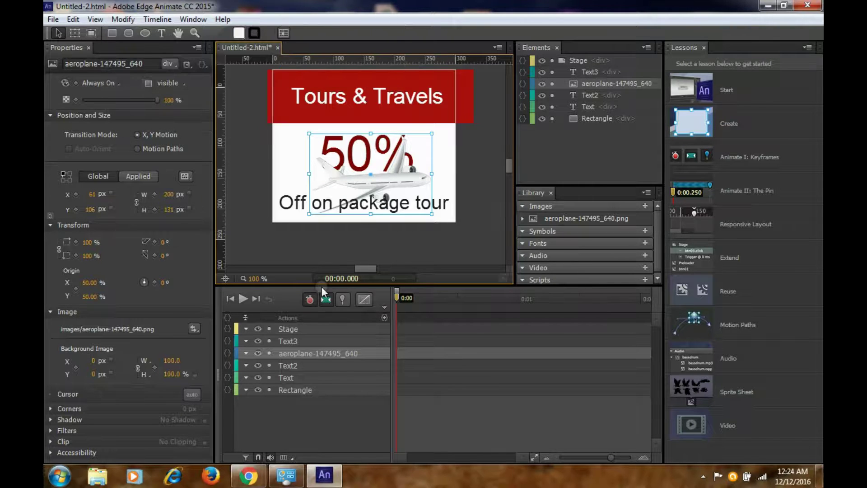
pyautogui.rightClick(318, 353)
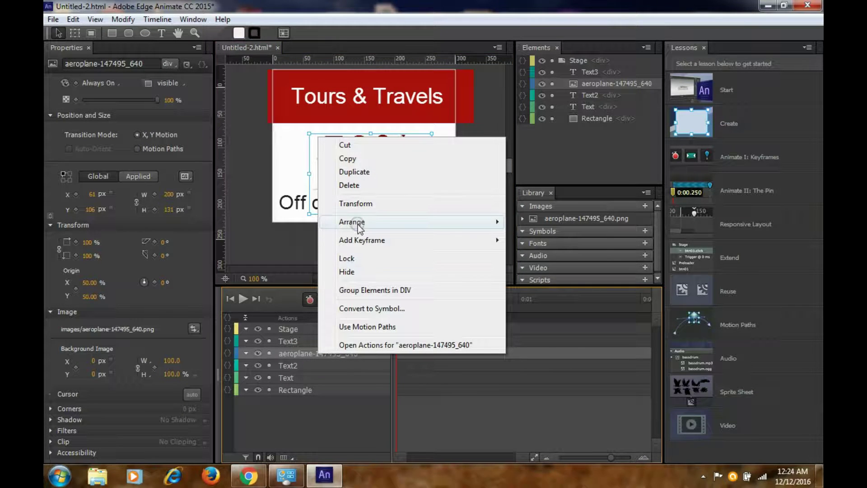
pyautogui.moveTo(470, 222)
pyautogui.click(545, 235)
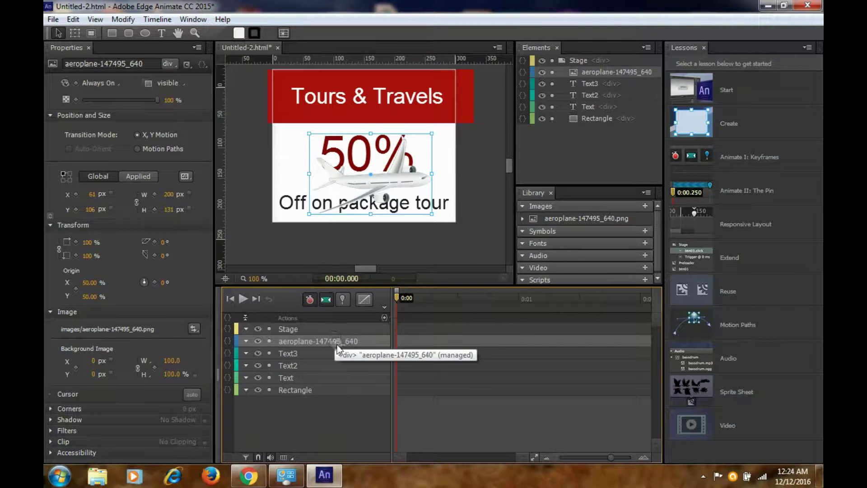
pyautogui.rightClick(337, 342)
pyautogui.moveTo(387, 218)
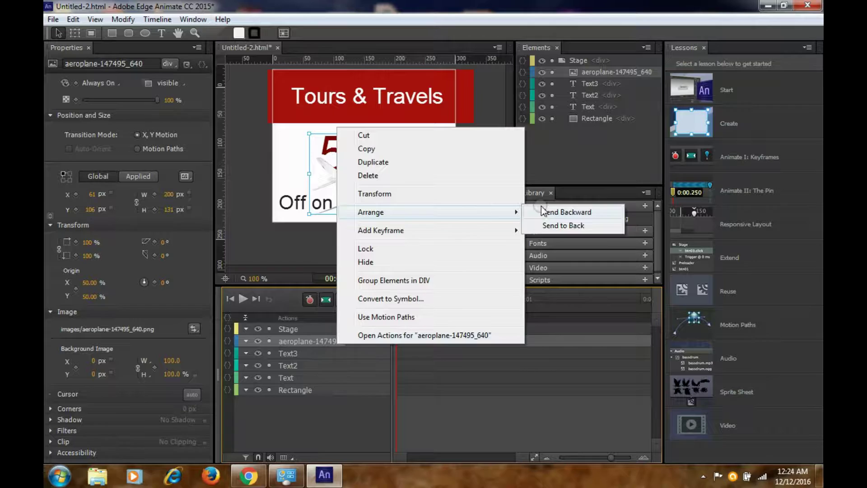
pyautogui.click(557, 225)
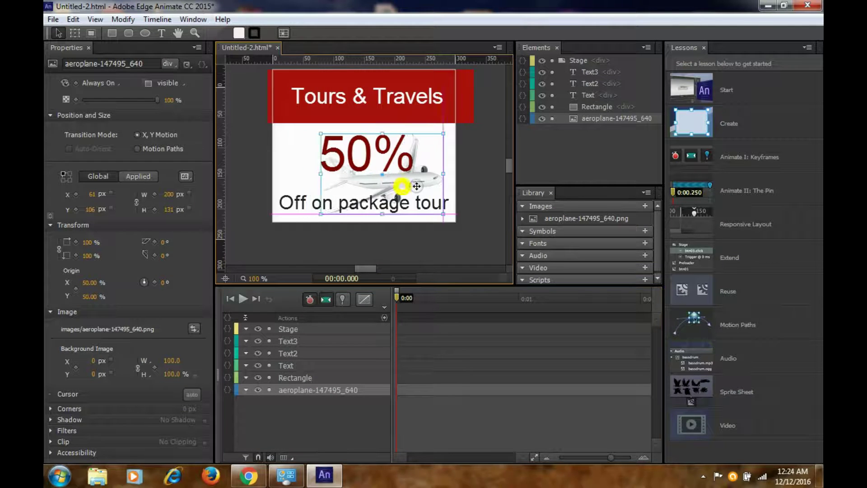
# Place the aeroplane over the card's left edge at X -63, Y 86 px, with 50% moved right
pyautogui.moveTo(408, 183); pyautogui.dragTo(374, 184)
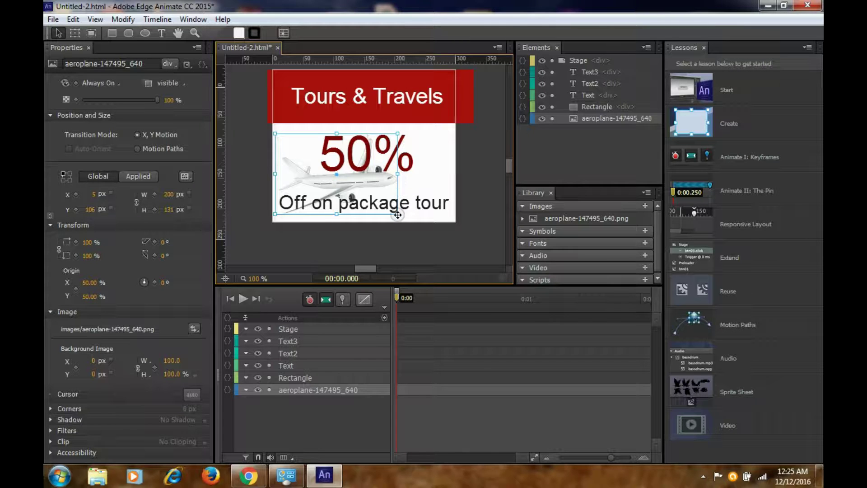
pyautogui.moveTo(397, 215); pyautogui.dragTo(262, 187)
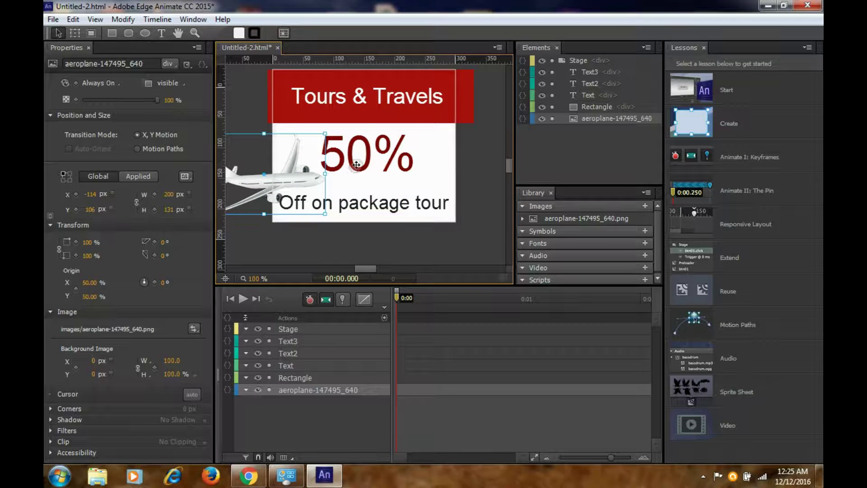
pyautogui.moveTo(355, 157); pyautogui.dragTo(384, 156)
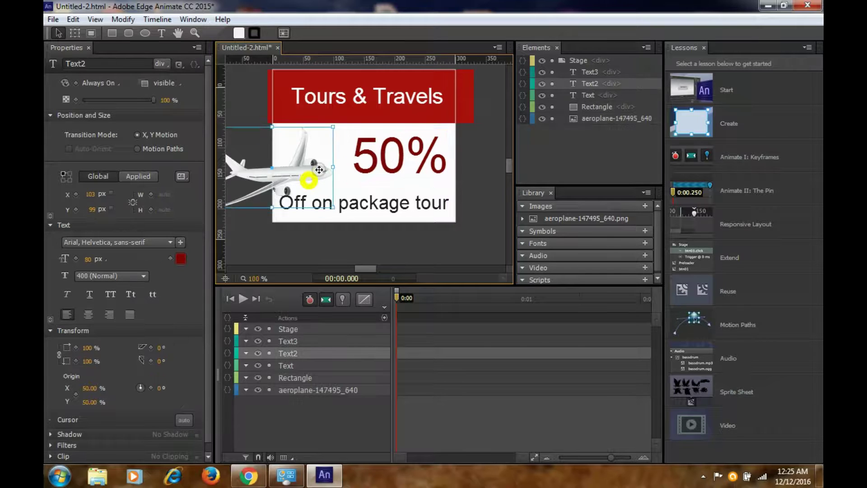
pyautogui.moveTo(305, 191); pyautogui.dragTo(337, 176)
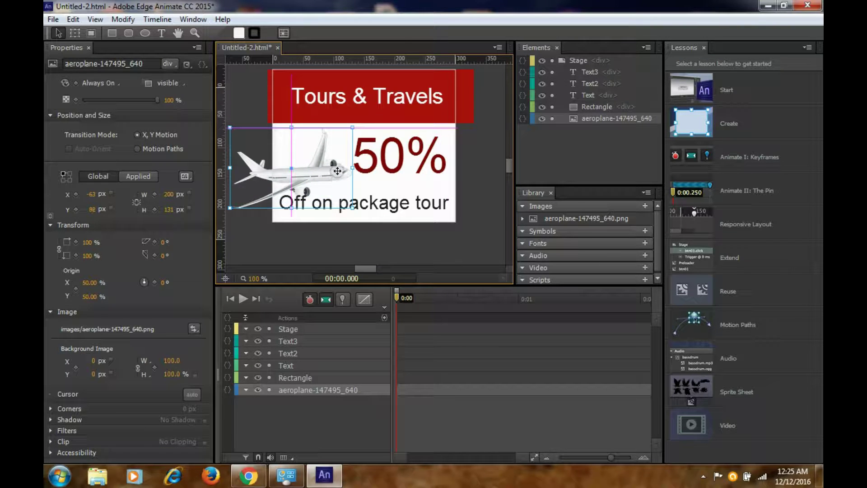
pyautogui.click(479, 158)
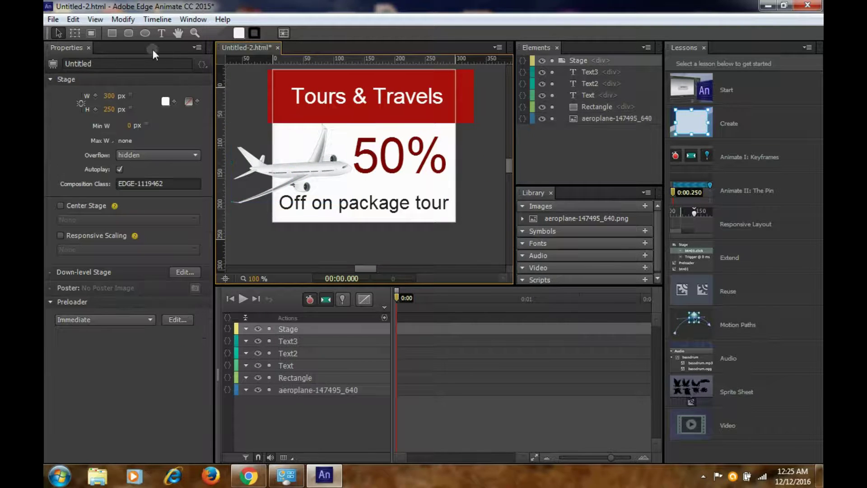
pyautogui.click(53, 20)
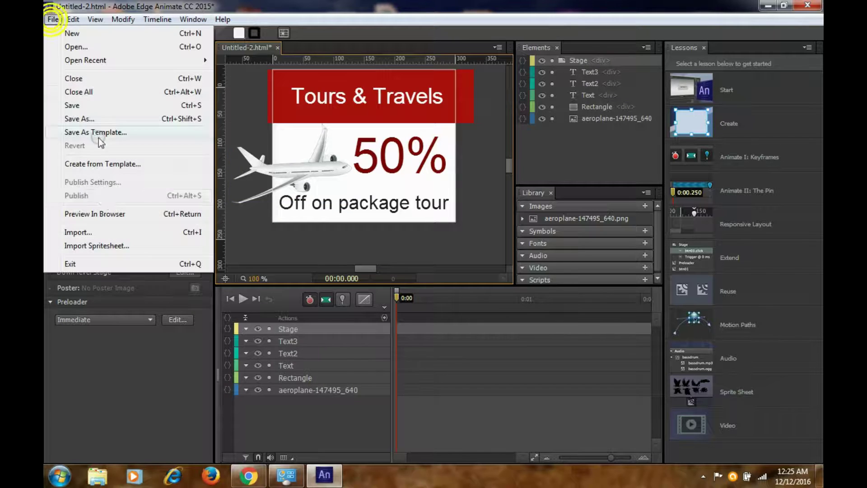
pyautogui.click(104, 214)
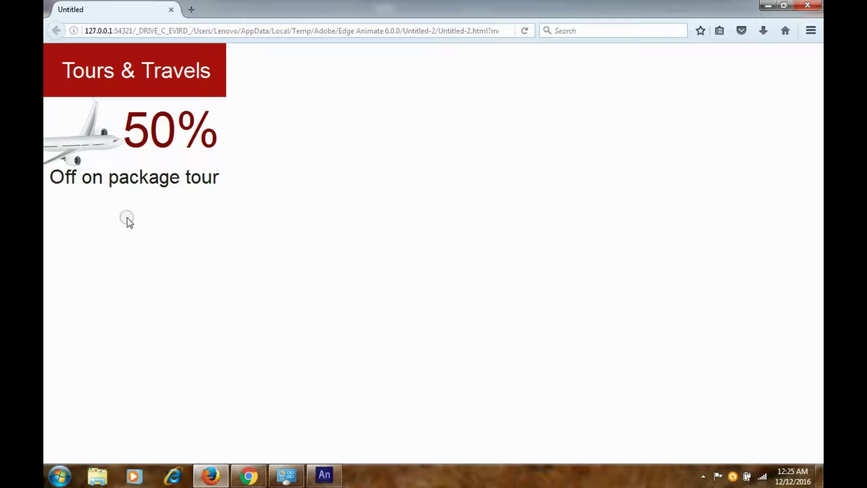
pyautogui.click(807, 5)
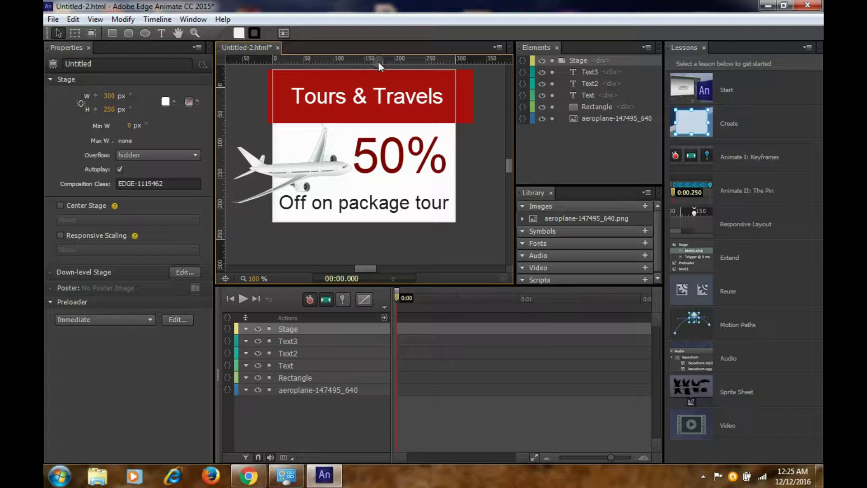
# Fade the red header rectangle from 0% opacity at 0:00 to 100% at 0:00.750
pyautogui.click(464, 100)
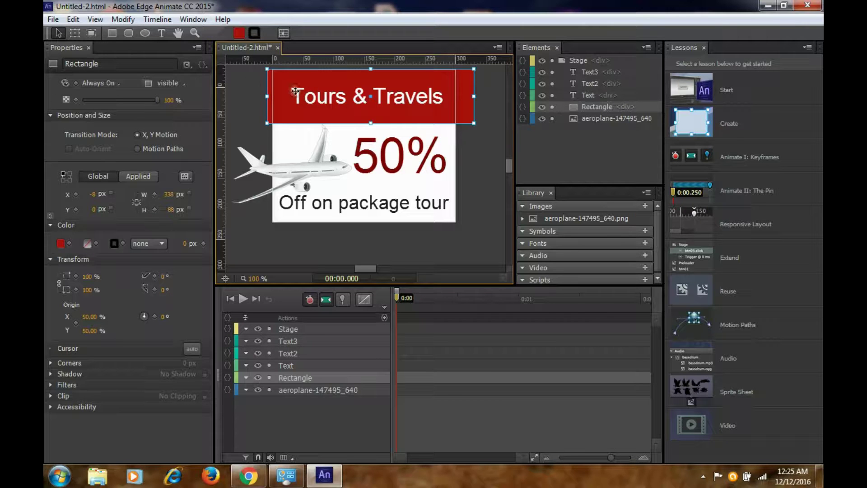
pyautogui.click(75, 99)
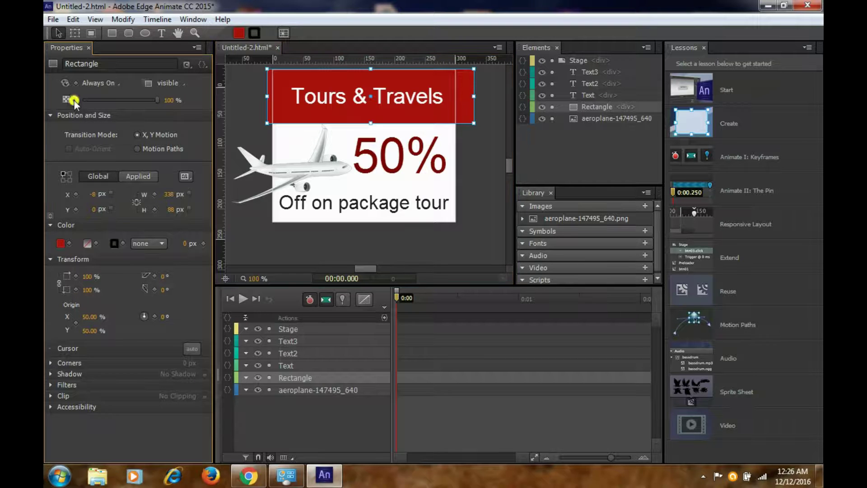
pyautogui.moveTo(402, 300); pyautogui.dragTo(488, 298)
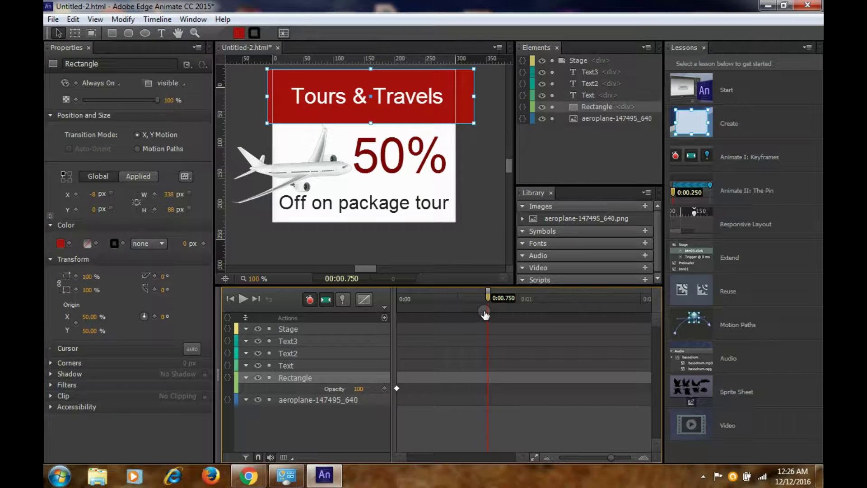
pyautogui.click(76, 99)
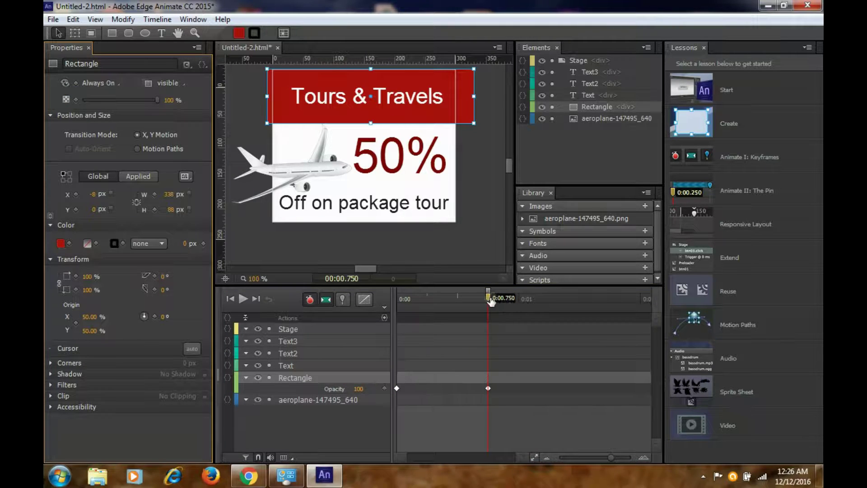
pyautogui.moveTo(489, 298); pyautogui.dragTo(397, 298)
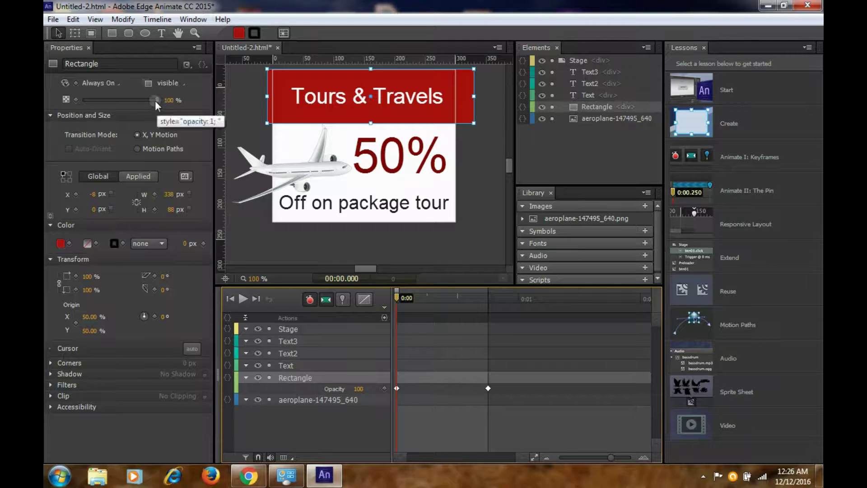
pyautogui.moveTo(155, 100); pyautogui.dragTo(80, 99)
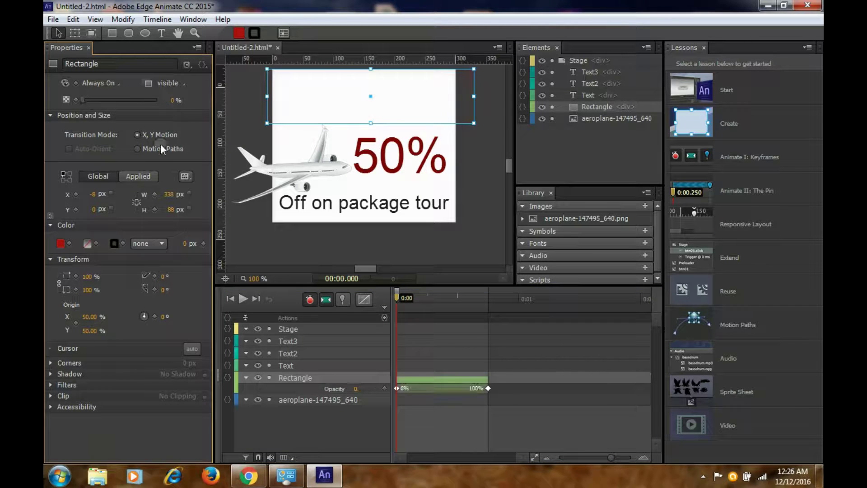
pyautogui.moveTo(399, 302); pyautogui.dragTo(490, 318)
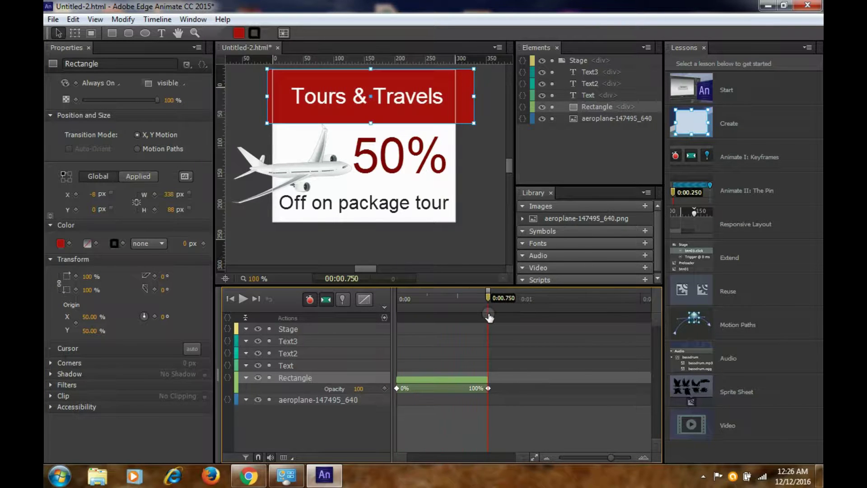
pyautogui.click(394, 152)
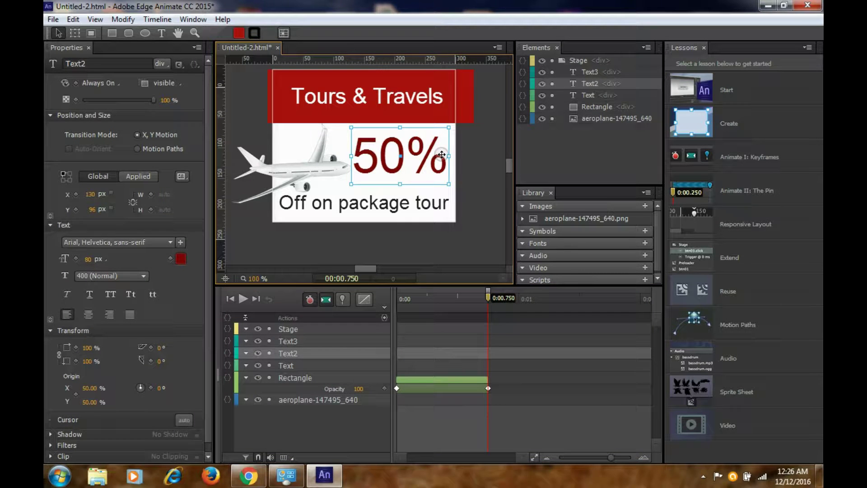
# Slide the 'Off on package tour' tagline in from Left 312 px to 10 px over 0.75–1.5 s
pyautogui.click(387, 204)
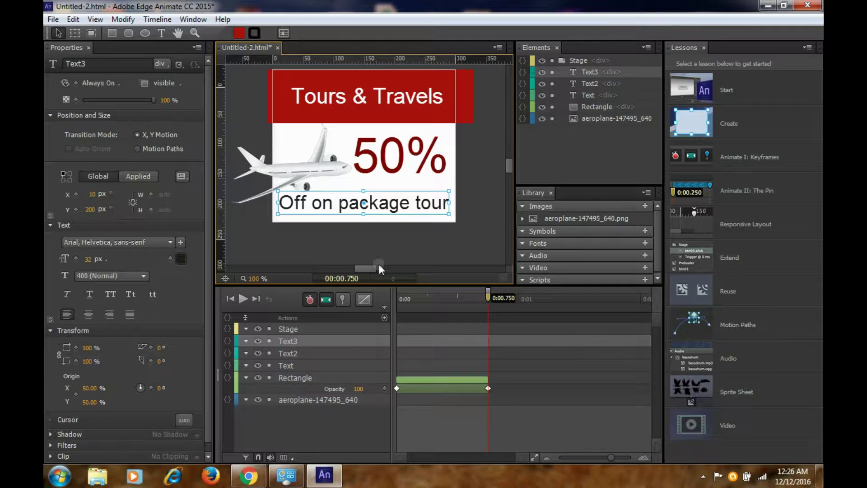
pyautogui.click(76, 194)
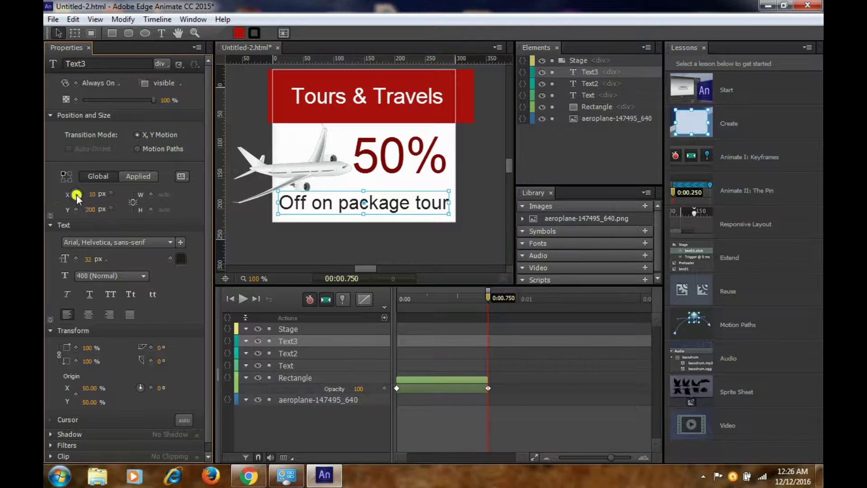
pyautogui.moveTo(492, 297); pyautogui.dragTo(584, 306)
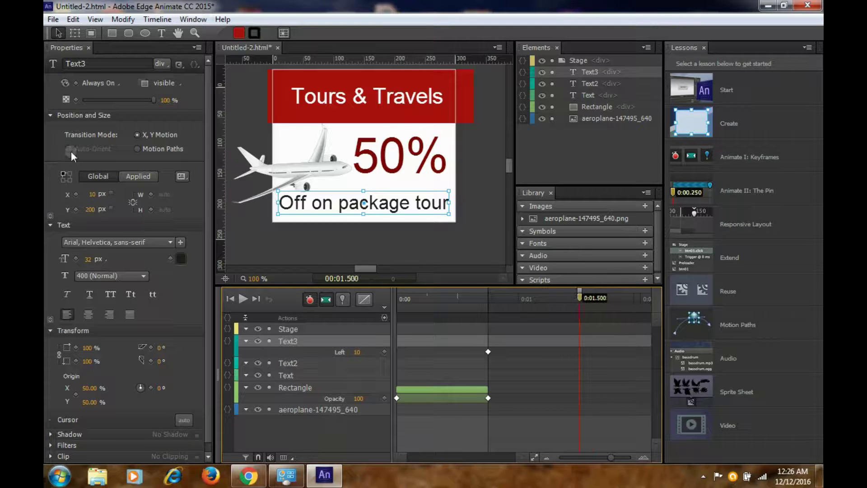
pyautogui.click(75, 195)
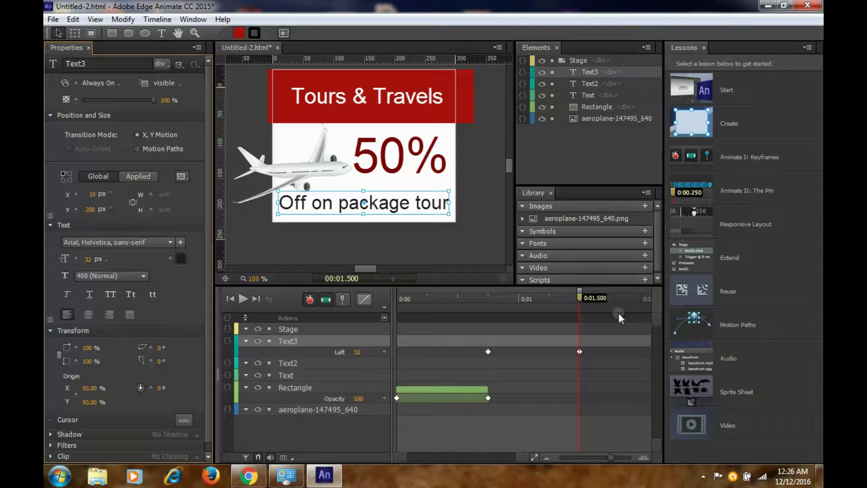
pyautogui.click(488, 297)
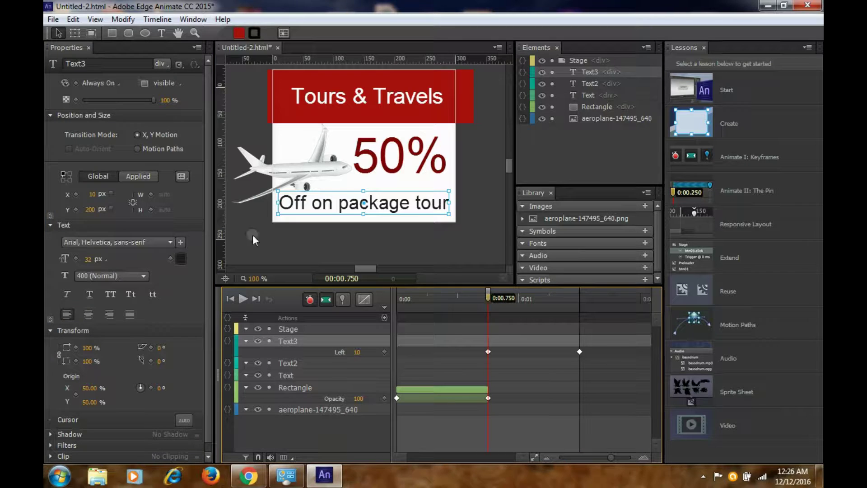
pyautogui.moveTo(296, 201); pyautogui.dragTo(481, 202)
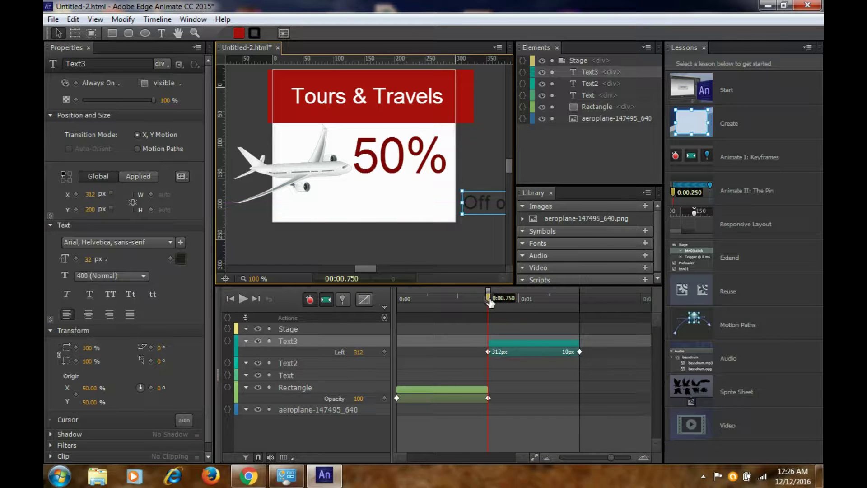
pyautogui.moveTo(491, 299); pyautogui.dragTo(579, 304)
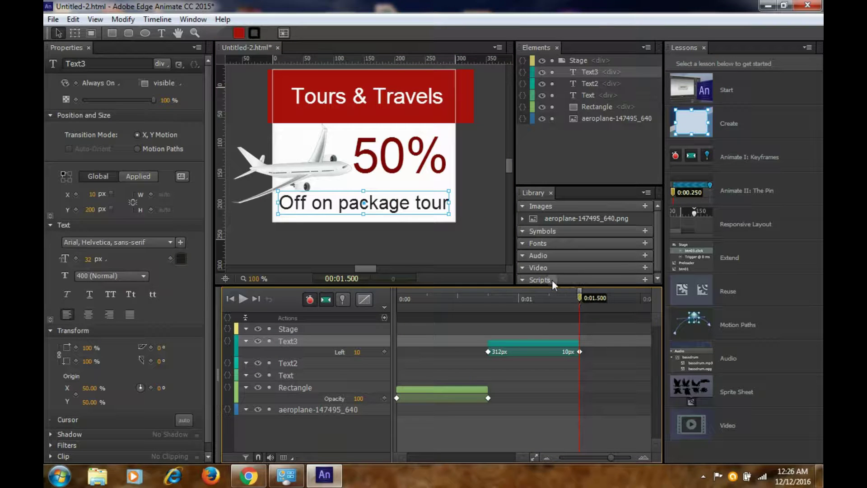
pyautogui.click(384, 153)
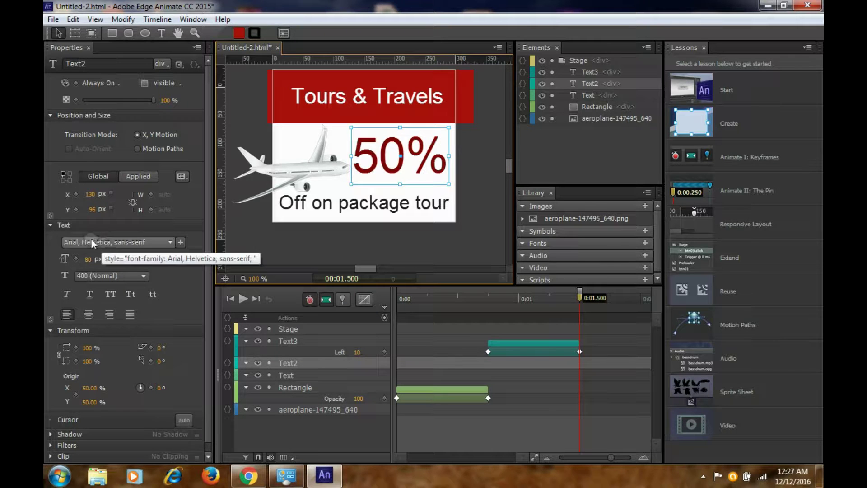
# Drop the 50% text from Top -92 px to 96 px between 1.5 and 2.345 seconds
pyautogui.click(78, 210)
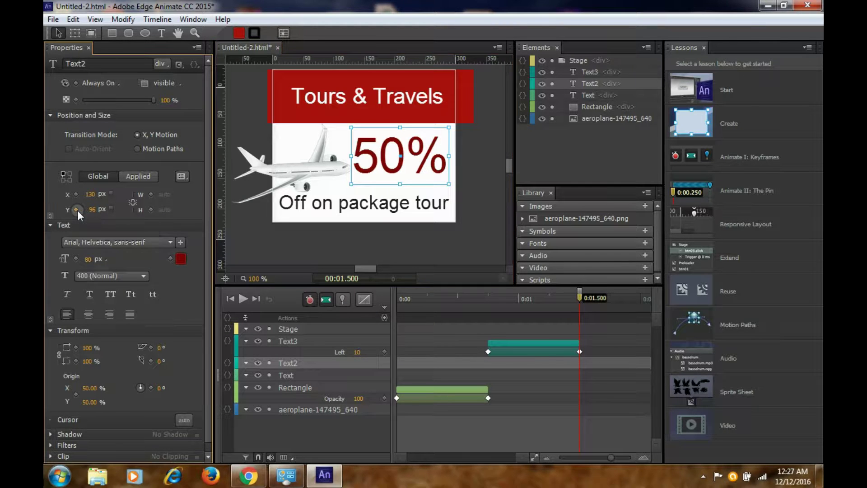
pyautogui.moveTo(579, 298); pyautogui.dragTo(637, 298)
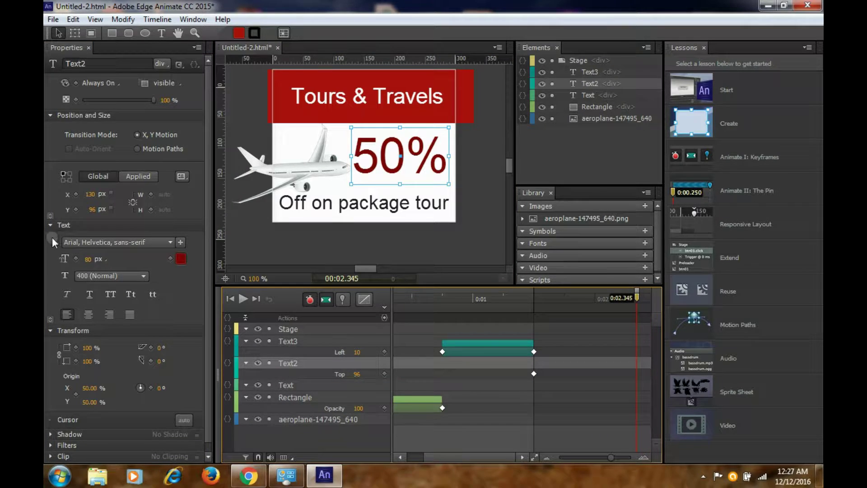
pyautogui.click(76, 209)
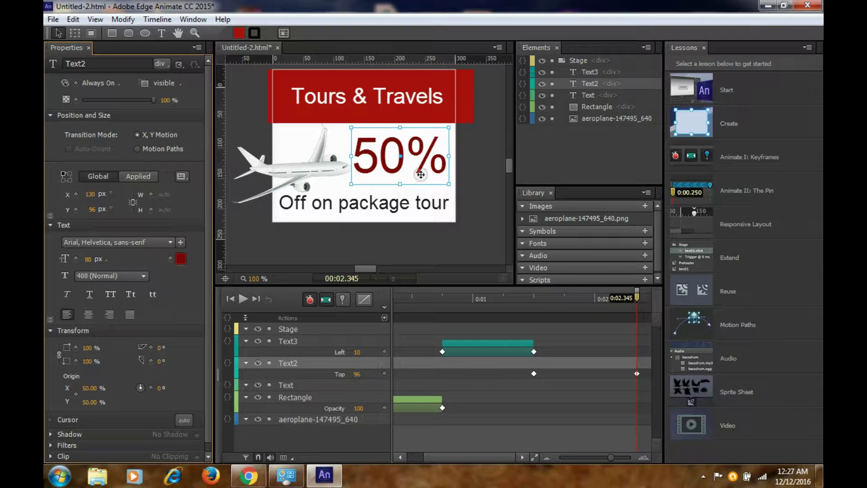
pyautogui.moveTo(635, 299); pyautogui.dragTo(534, 298)
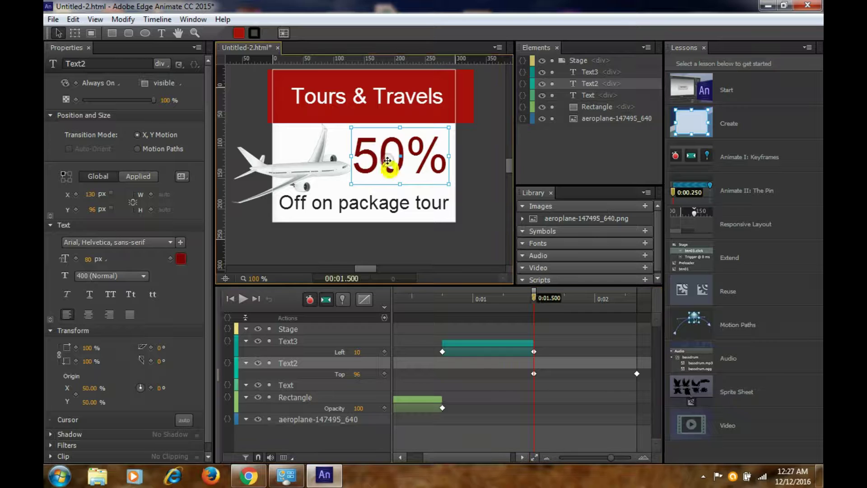
pyautogui.moveTo(385, 158); pyautogui.dragTo(403, 136)
pyautogui.moveTo(534, 298); pyautogui.dragTo(634, 303)
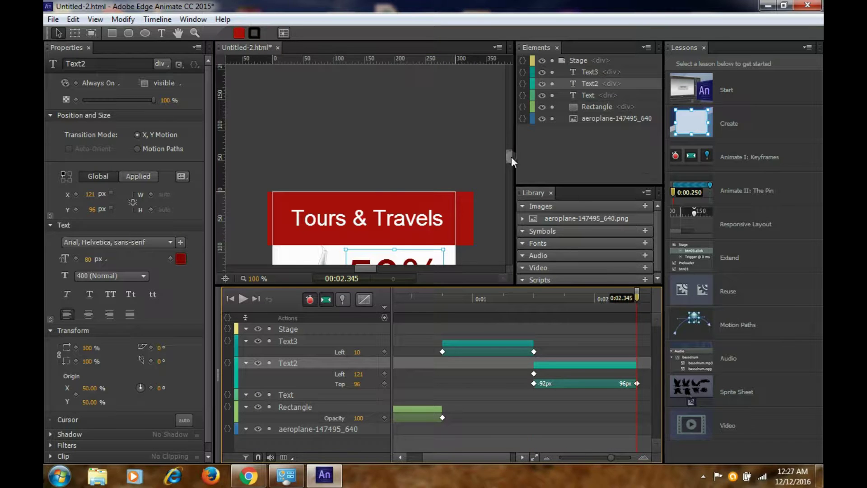
pyautogui.moveTo(511, 157); pyautogui.dragTo(512, 167)
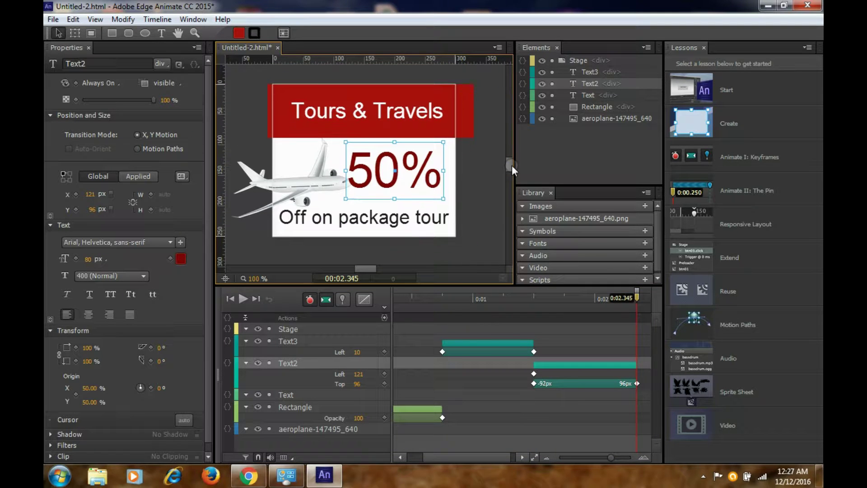
pyautogui.click(565, 382)
pyautogui.moveTo(632, 300); pyautogui.dragTo(578, 298)
# Apply Ease In Out Bounce easing to the 50% text's drop and preview it
pyautogui.click(361, 297)
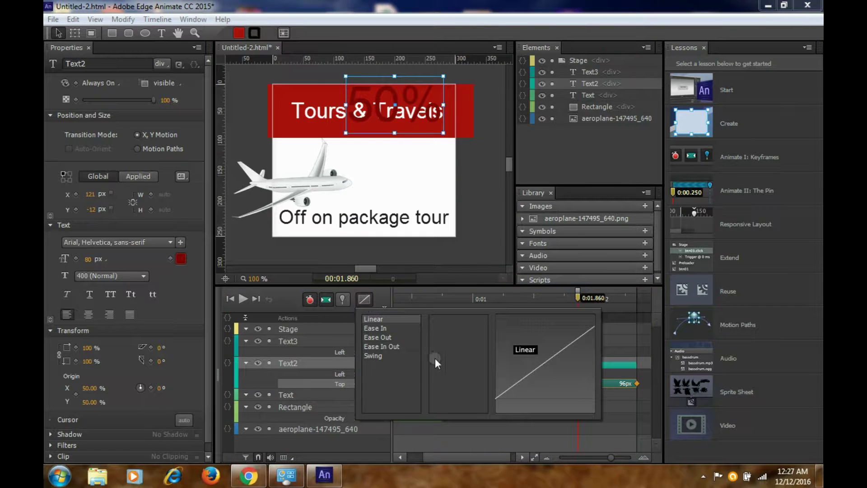
pyautogui.click(380, 357)
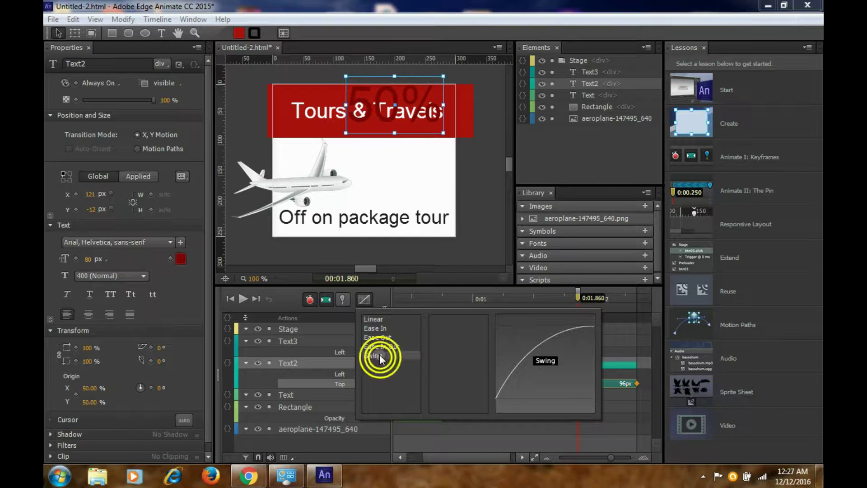
pyautogui.click(379, 346)
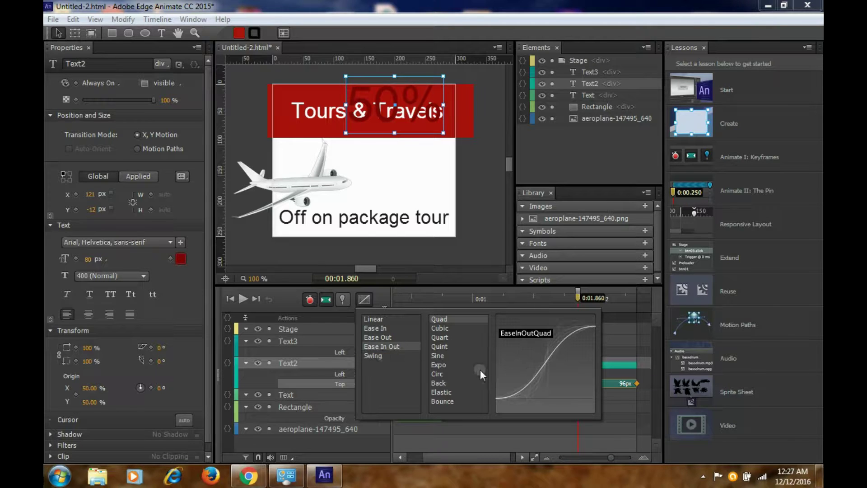
pyautogui.click(449, 401)
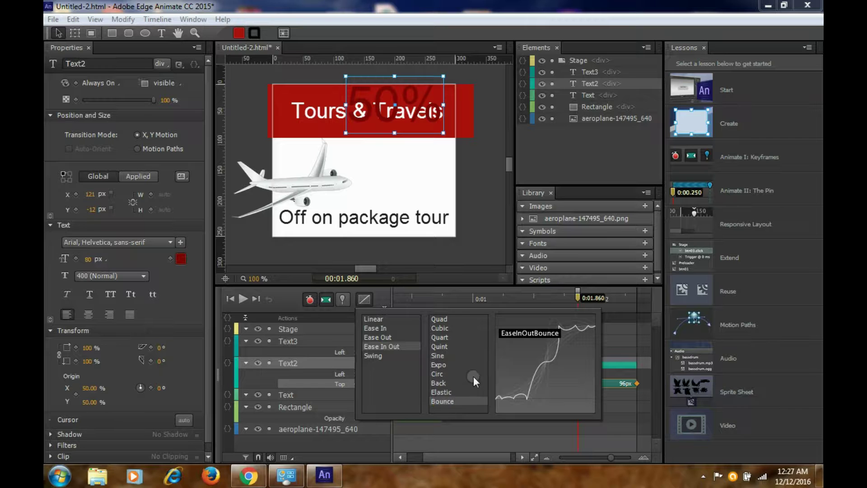
pyautogui.click(631, 343)
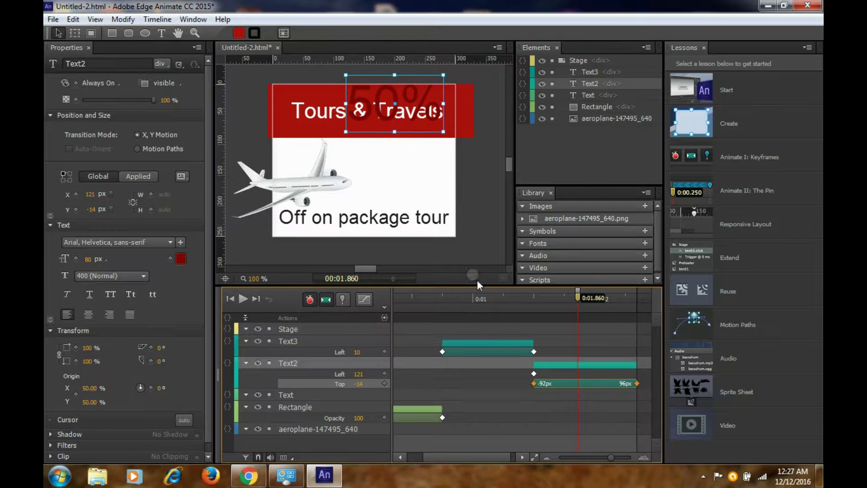
pyautogui.moveTo(578, 297); pyautogui.dragTo(636, 310)
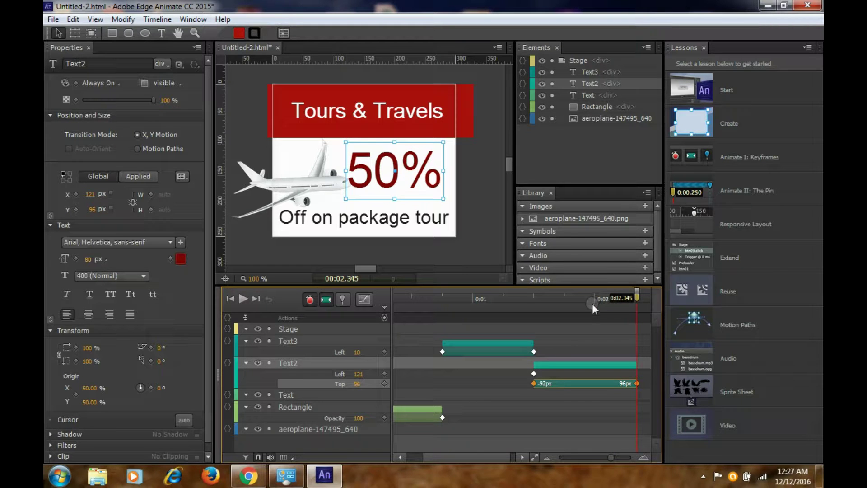
# Slide the aeroplane in from Left -208 px to -69 px between 2.345 and 3.175 seconds
pyautogui.click(327, 185)
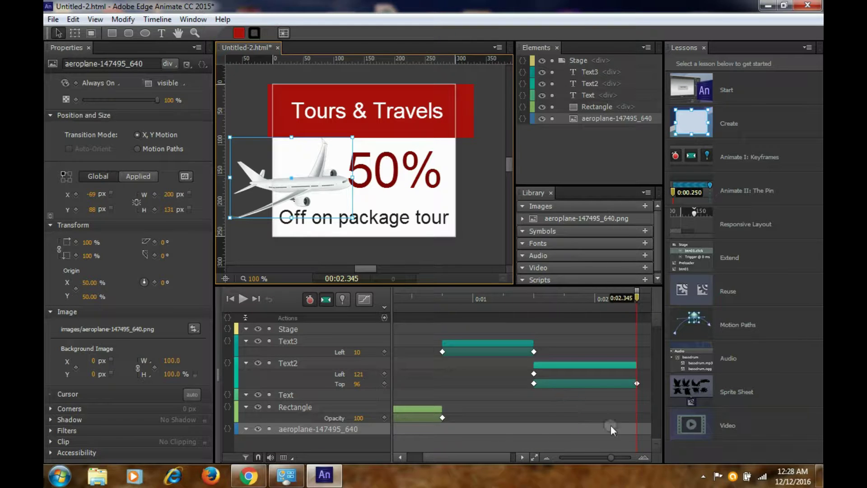
pyautogui.click(77, 194)
pyautogui.moveTo(637, 306); pyautogui.dragTo(596, 296)
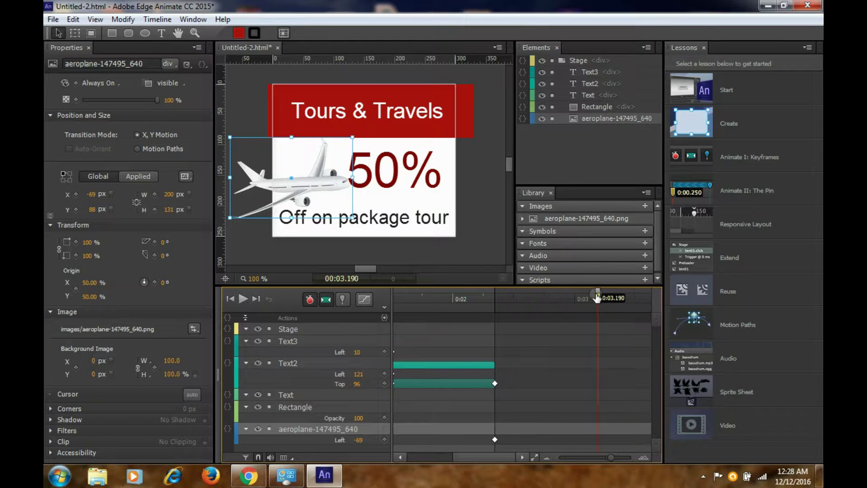
pyautogui.click(72, 201)
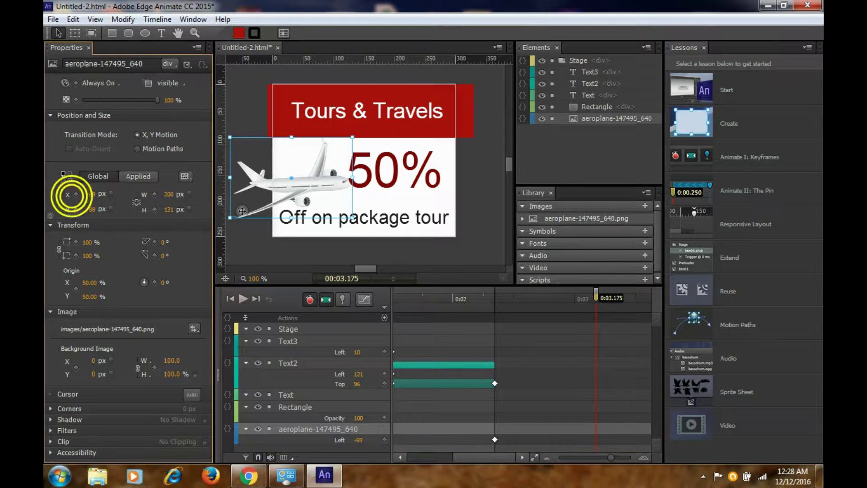
pyautogui.click(76, 195)
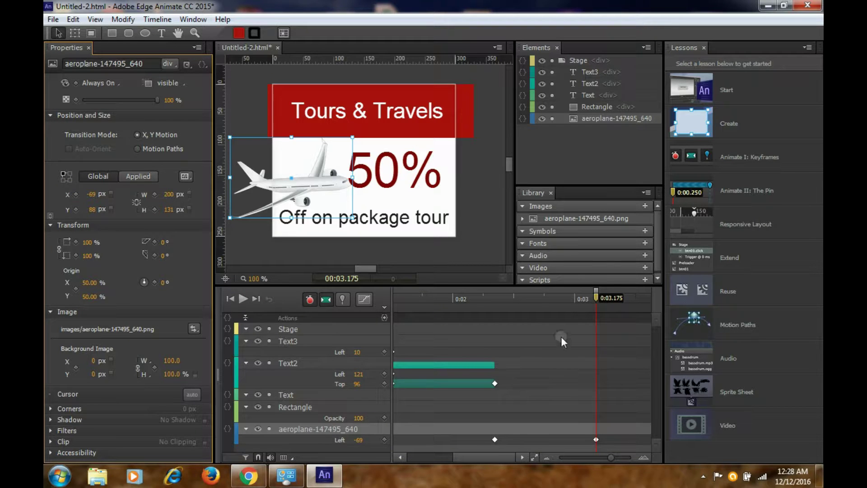
pyautogui.moveTo(592, 297); pyautogui.dragTo(494, 297)
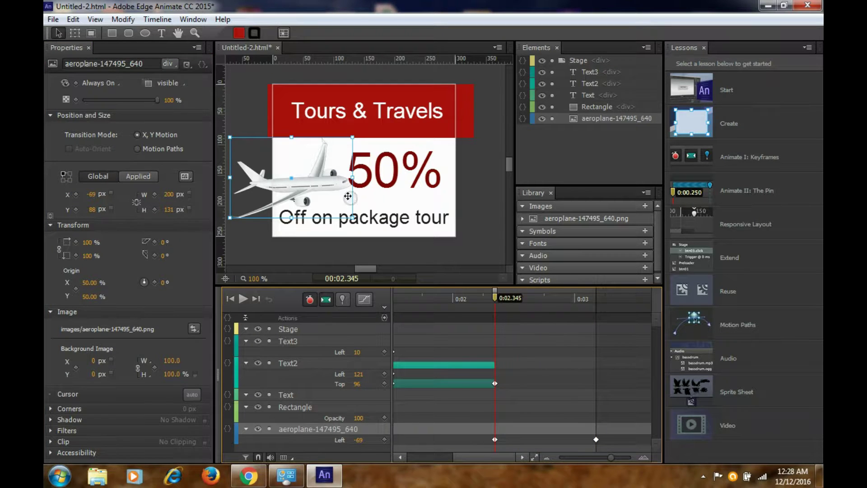
pyautogui.moveTo(324, 184); pyautogui.dragTo(240, 182)
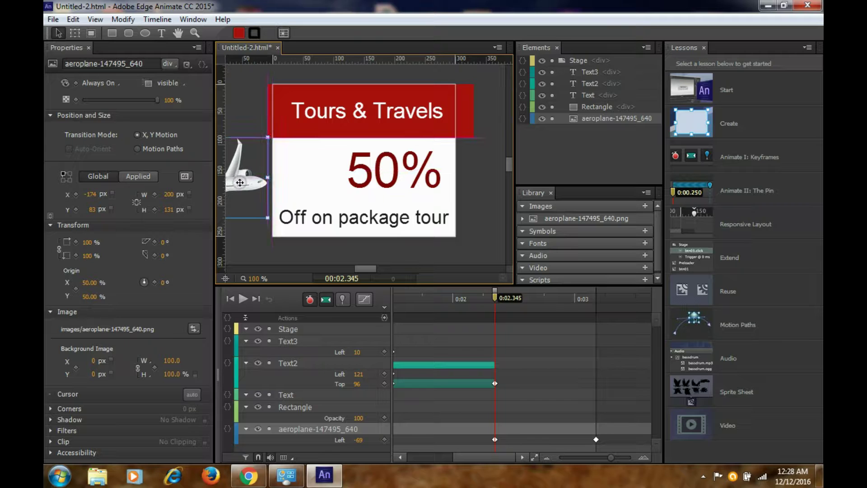
pyautogui.moveTo(495, 297); pyautogui.dragTo(596, 296)
# Lock Text3 and draw a new rectangle, Rectangle2, over the whole stage
pyautogui.click(408, 329)
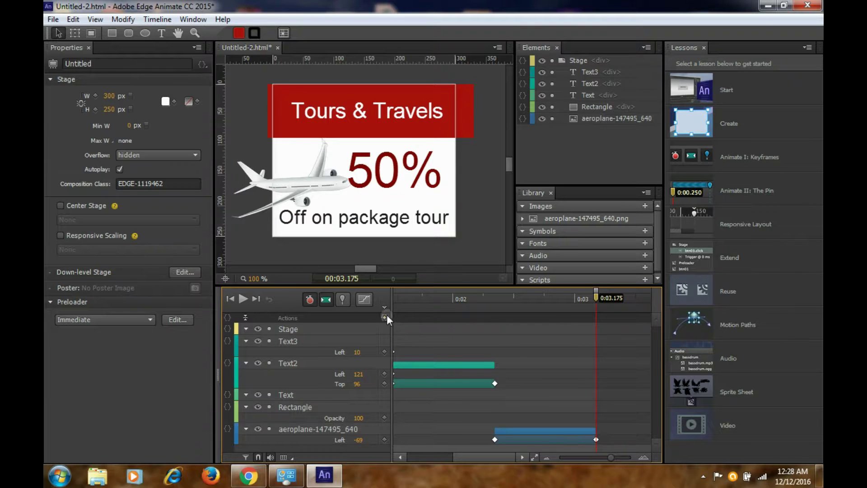
pyautogui.click(269, 341)
pyautogui.click(112, 33)
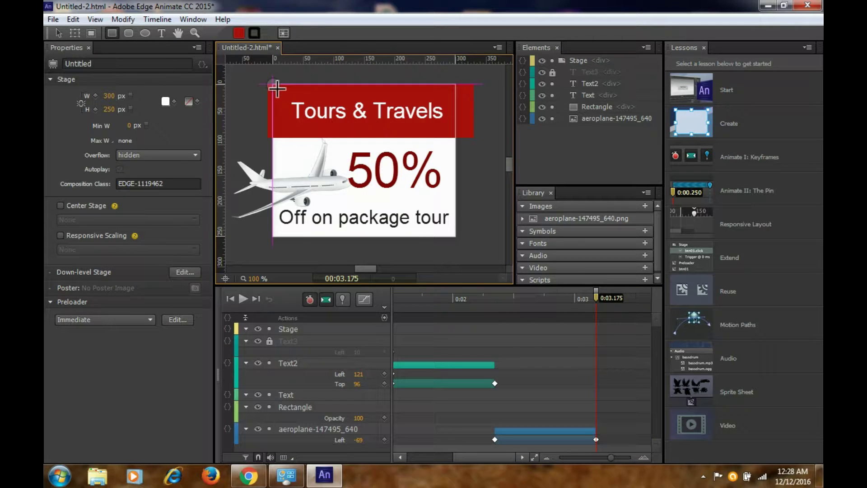
pyautogui.moveTo(272, 84)
pyautogui.mouseDown()
pyautogui.moveTo(358, 201)
pyautogui.moveTo(456, 236)
pyautogui.mouseUp()
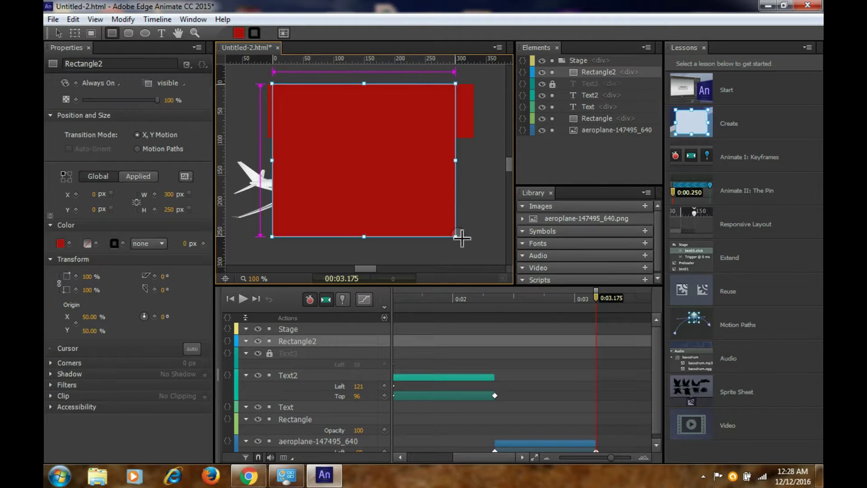
pyautogui.click(478, 188)
pyautogui.click(422, 184)
# Give Rectangle2 a fully transparent fill and a solid border, nudging it down 1 px
pyautogui.click(61, 242)
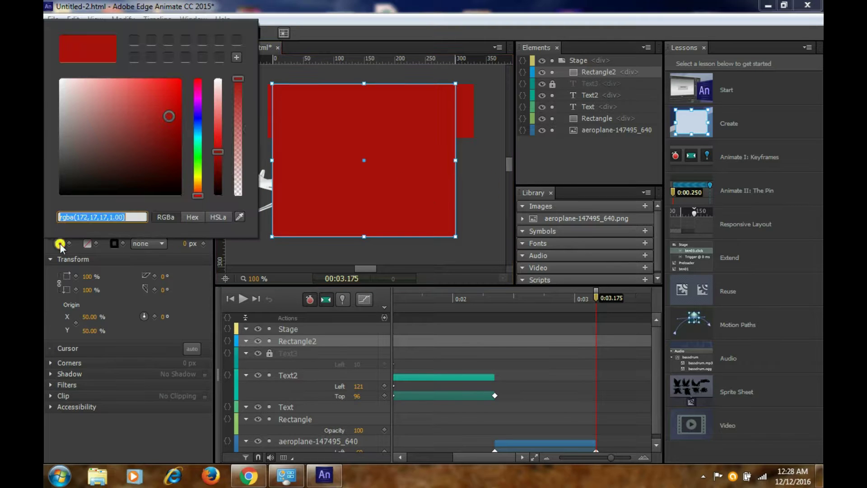
pyautogui.moveTo(239, 81); pyautogui.dragTo(241, 199)
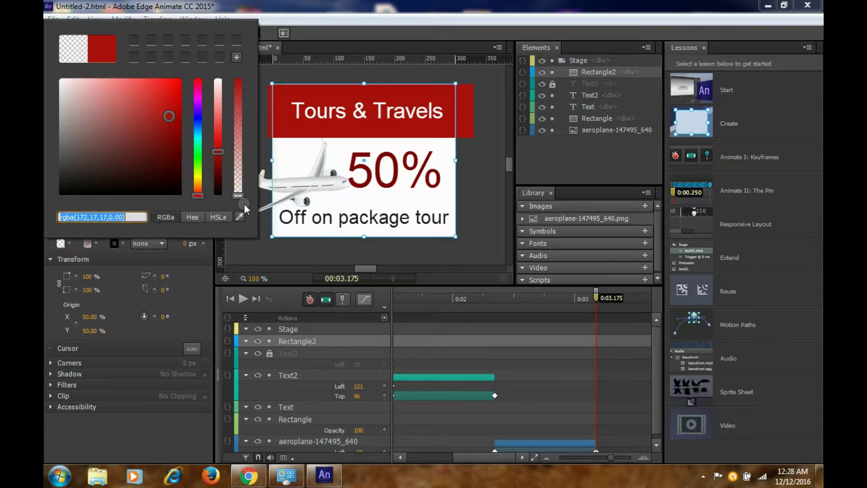
pyautogui.click(138, 259)
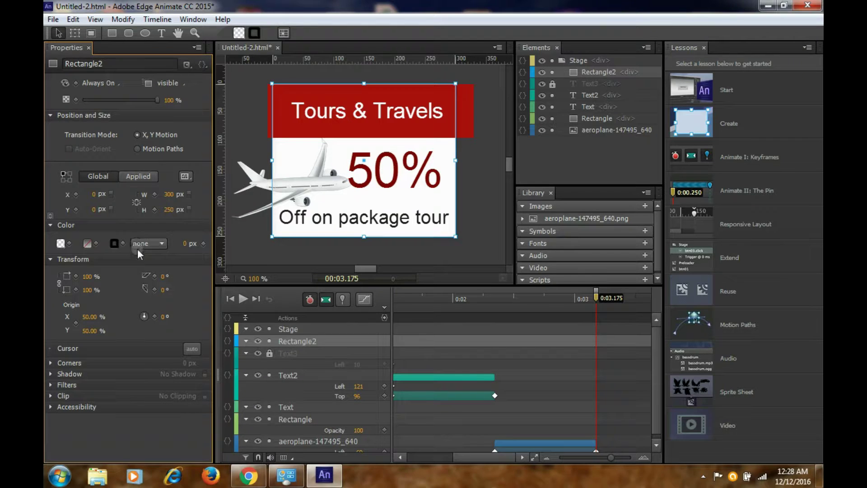
pyautogui.click(144, 246)
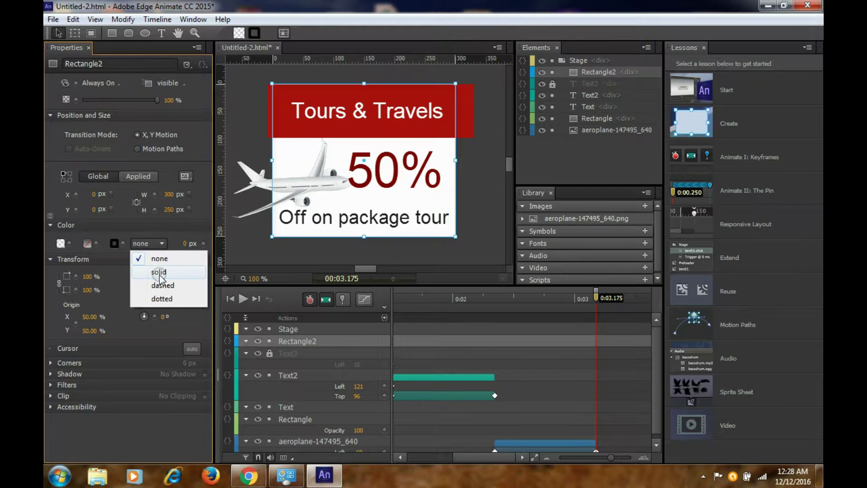
pyautogui.click(149, 261)
pyautogui.click(485, 177)
pyautogui.click(449, 169)
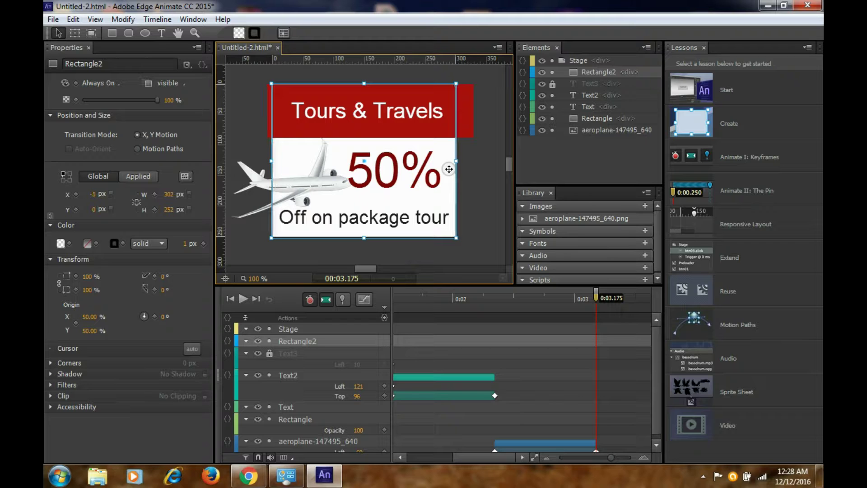
pyautogui.press('Down')
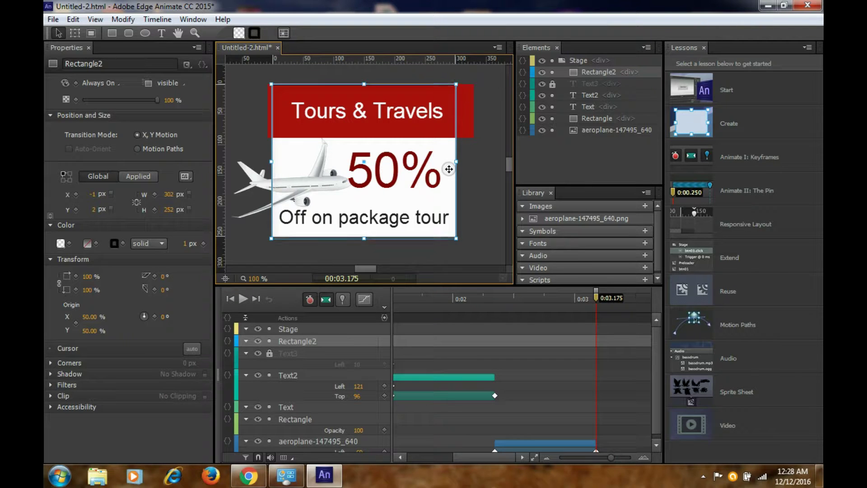
# Preview the banner animation in Firefox with File > Preview In Browser
pyautogui.click(53, 19)
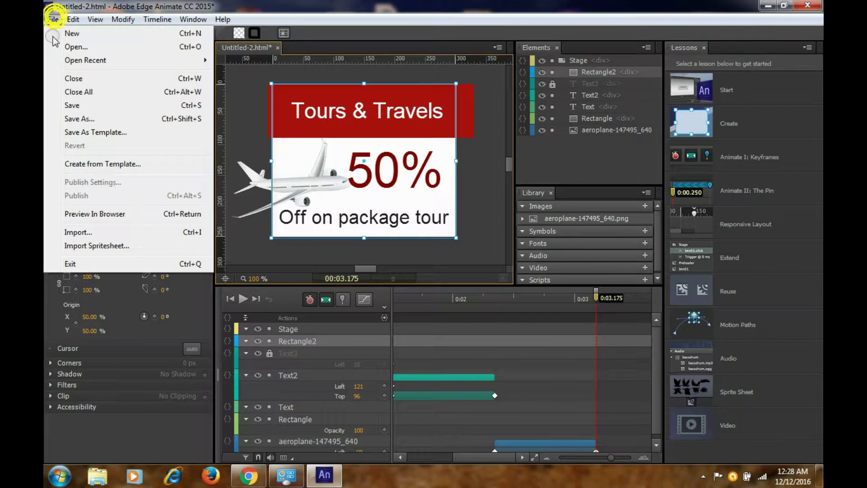
pyautogui.click(101, 215)
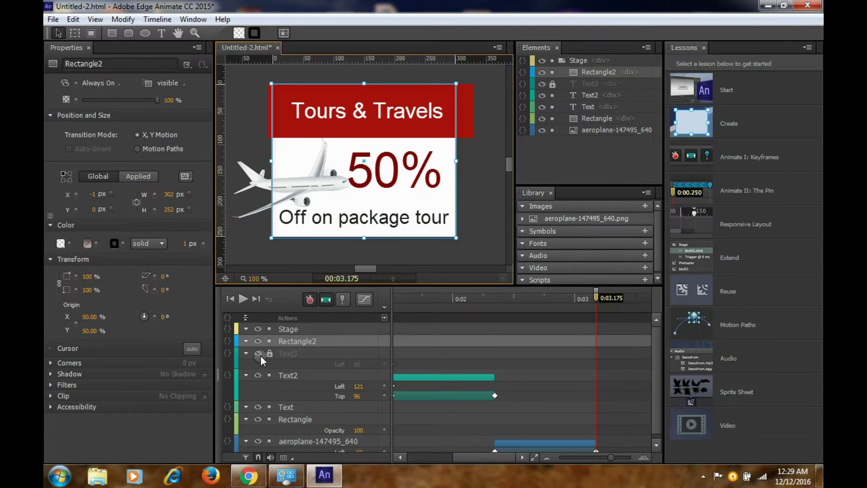
# Hide the Text3, Text2, Text, red Rectangle and aeroplane layers on stage
pyautogui.click(258, 353)
pyautogui.click(257, 375)
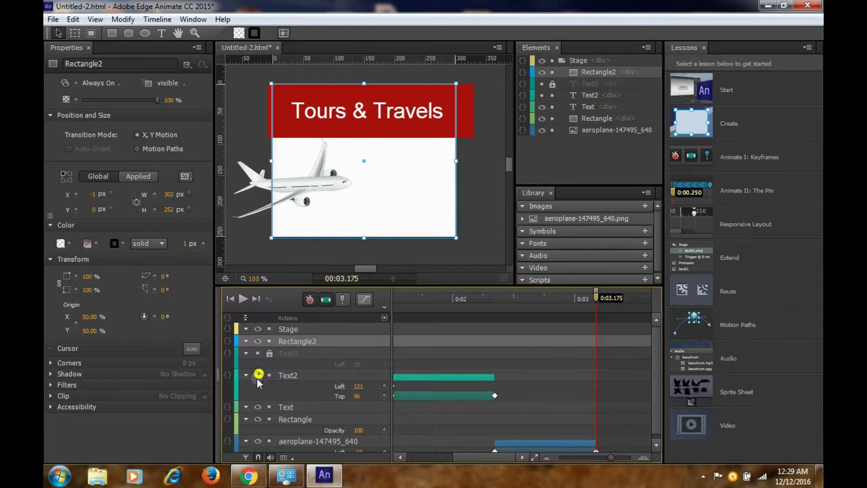
pyautogui.click(257, 407)
pyautogui.click(257, 419)
pyautogui.click(258, 440)
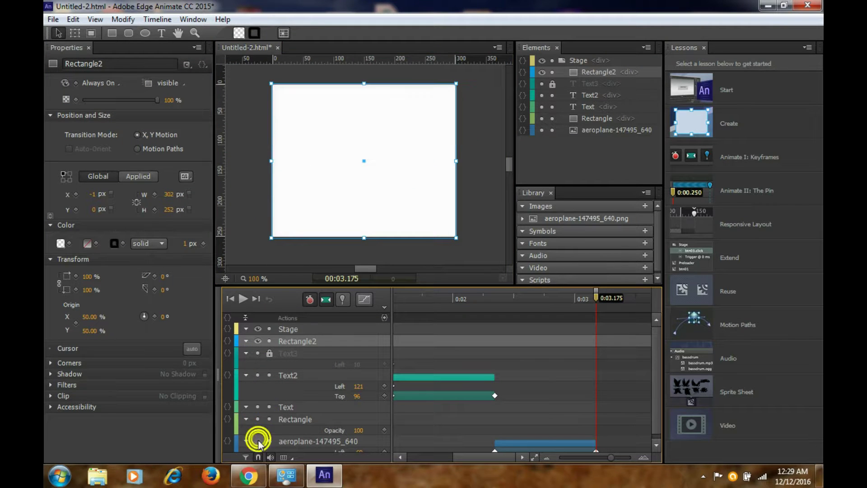
pyautogui.click(474, 152)
pyautogui.click(443, 158)
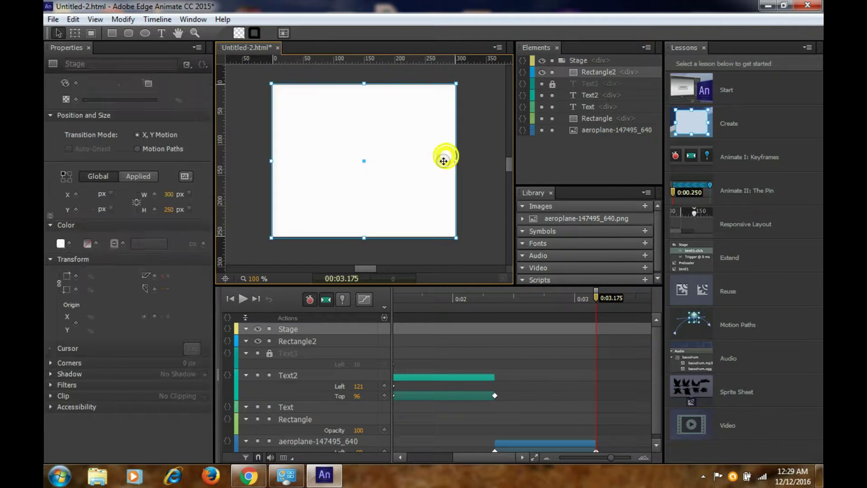
# Set Rectangle2's border width to 2 px, making it 304 × 254 px
pyautogui.click(259, 344)
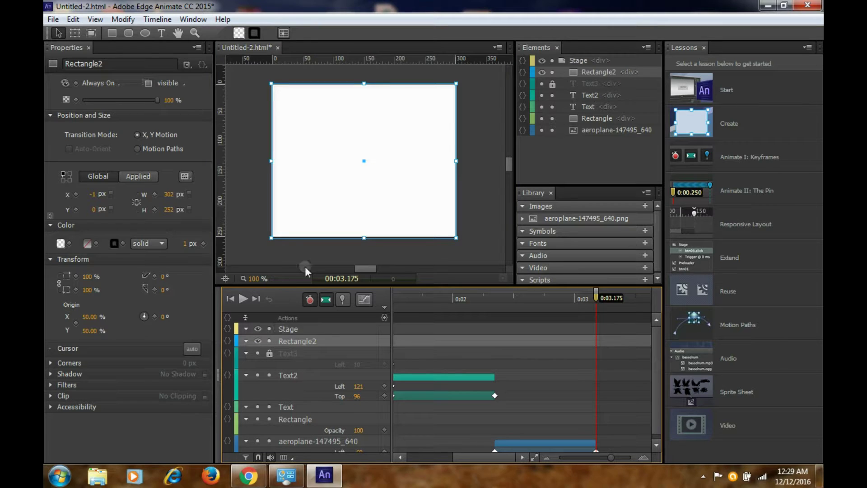
pyautogui.click(187, 244)
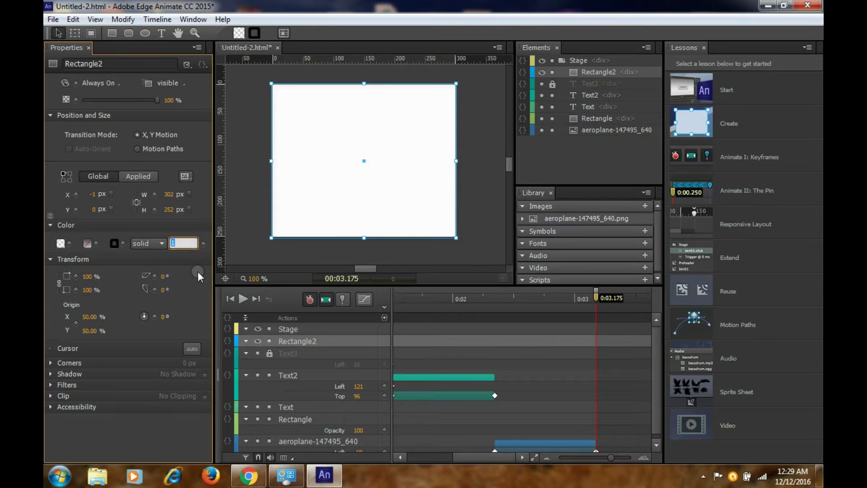
pyautogui.write('2')
pyautogui.press('Return')
pyautogui.click(252, 179)
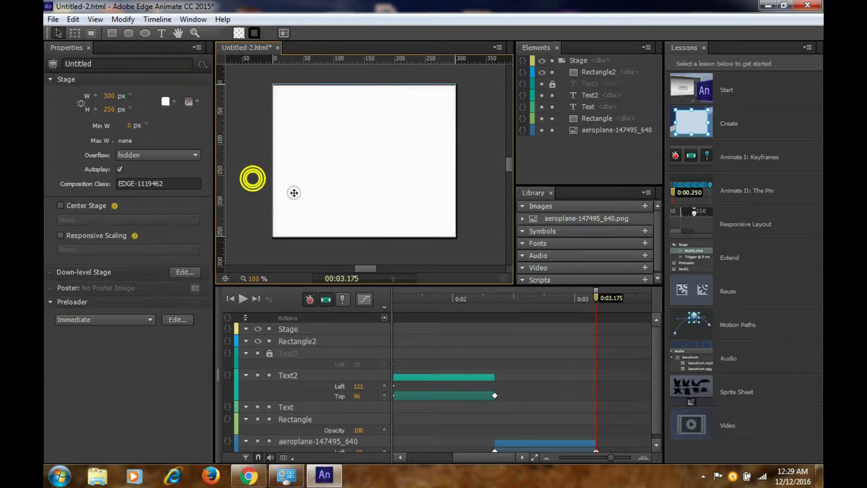
pyautogui.click(294, 192)
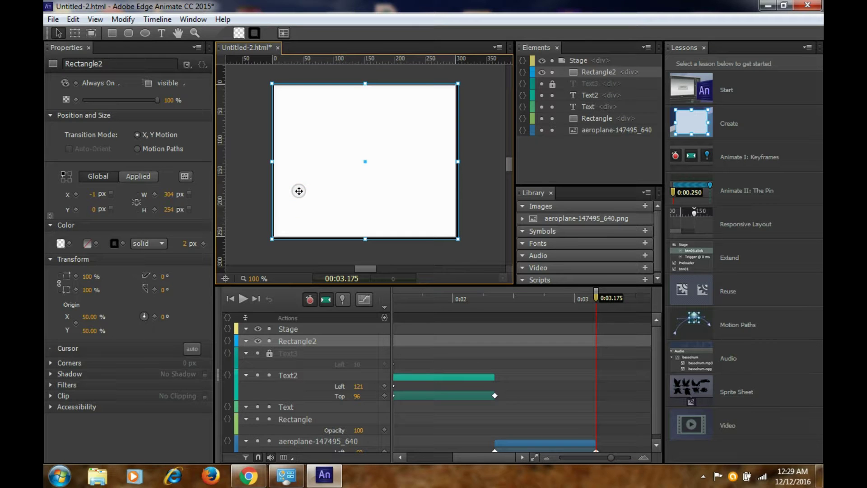
pyautogui.click(463, 154)
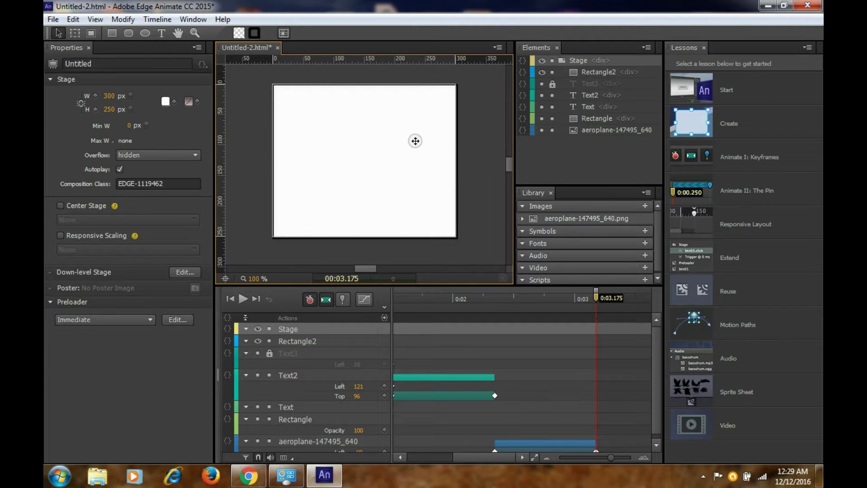
pyautogui.click(416, 141)
pyautogui.click(53, 19)
# Preview the bordered banner in Firefox, then close the browser
pyautogui.click(95, 183)
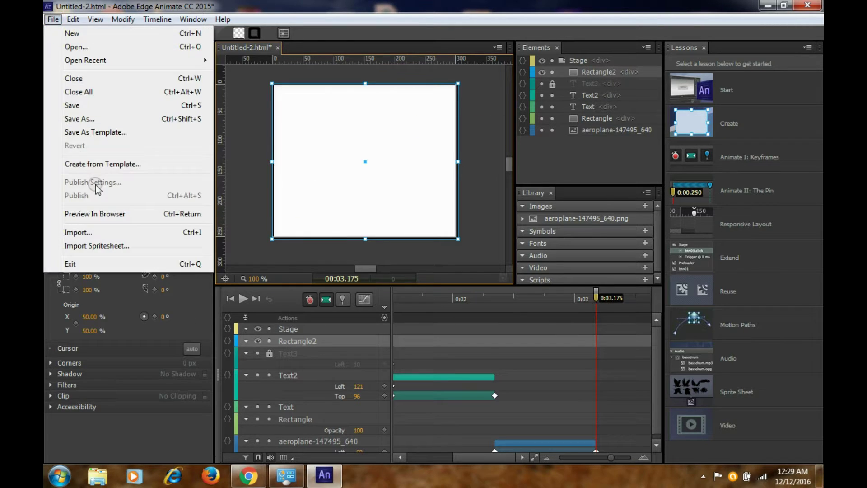
pyautogui.click(103, 214)
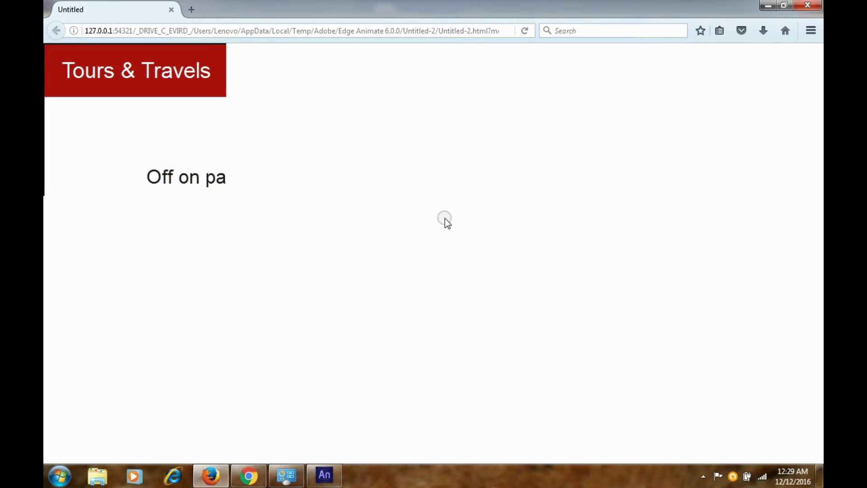
pyautogui.click(808, 4)
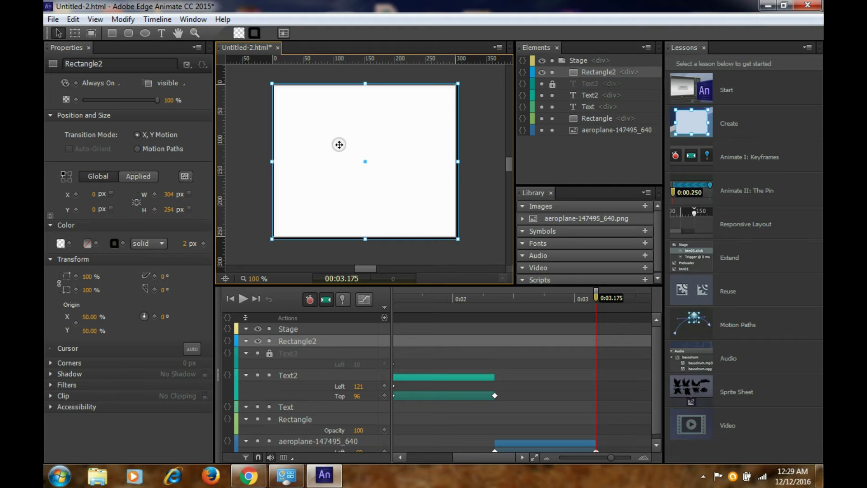
# Nudge Rectangle2 back to X −1 px and preview the banner in the browser again
pyautogui.press('Right')
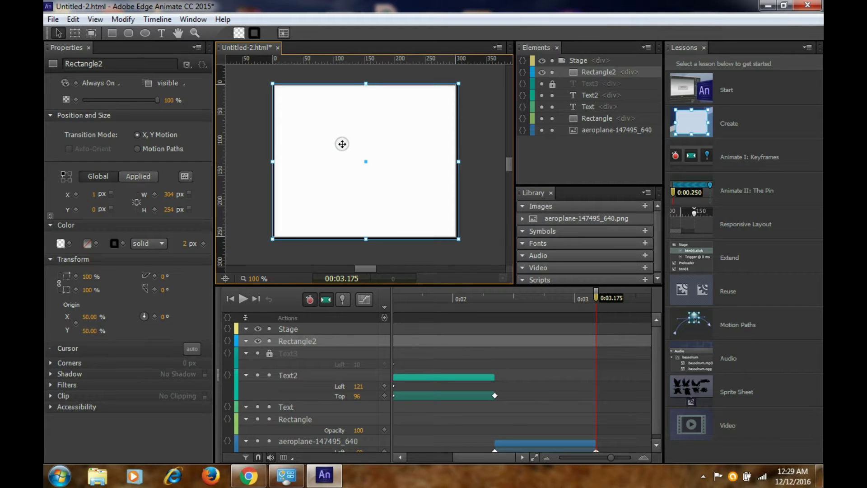
pyautogui.press('Left')
pyautogui.press('Left')
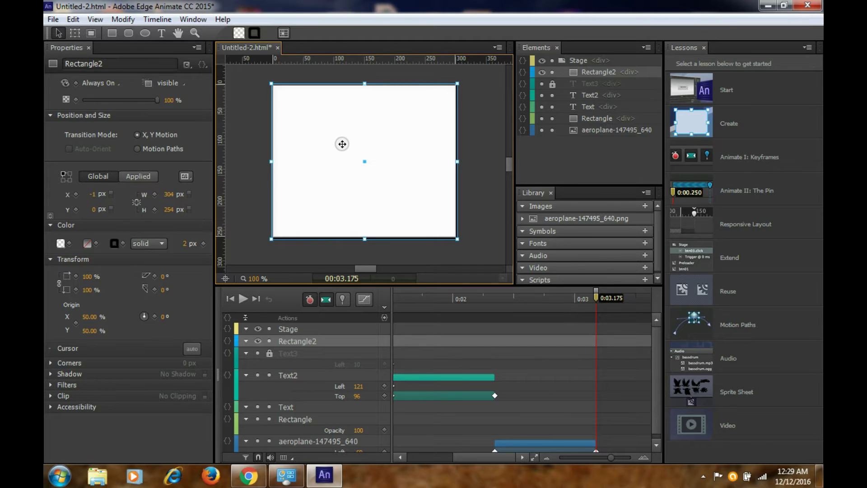
pyautogui.click(53, 19)
pyautogui.click(110, 217)
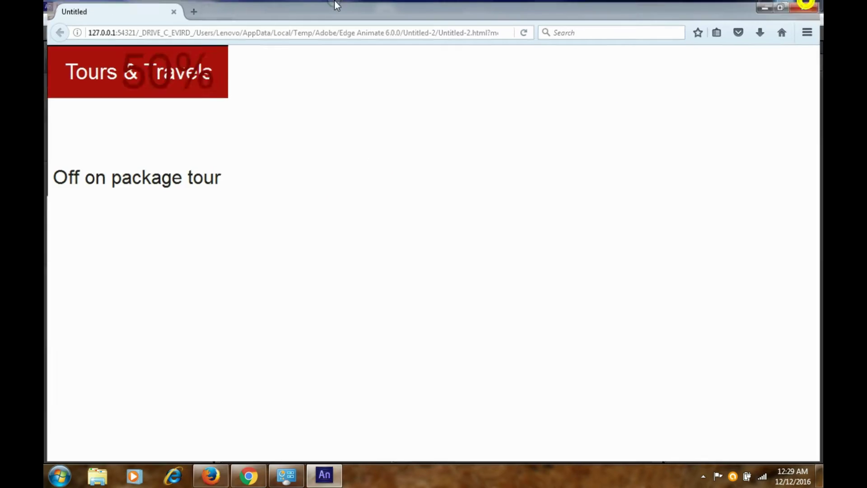
# Resize the Rectangle2 border frame to width 300 and height 250 px
pyautogui.click(169, 195)
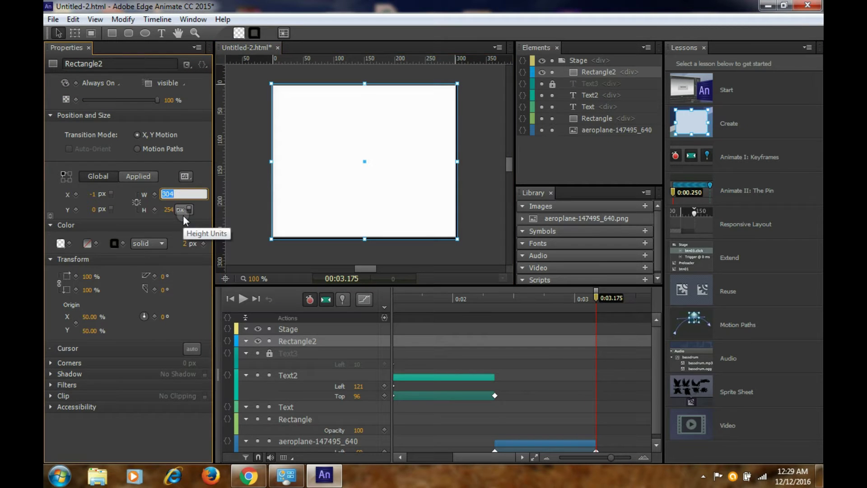
pyautogui.write('30')
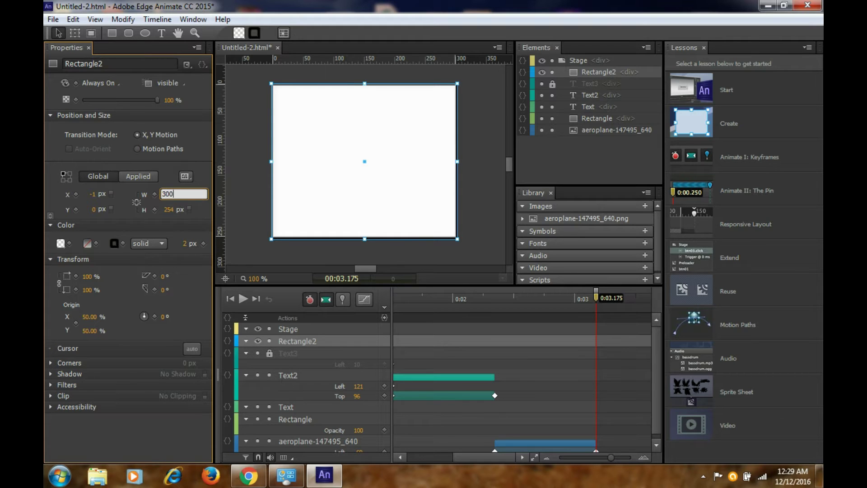
pyautogui.click(169, 209)
pyautogui.write('2')
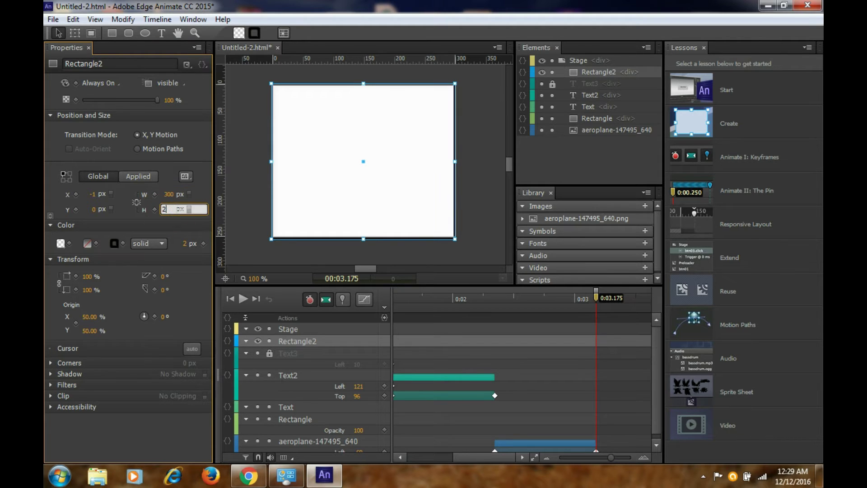
pyautogui.write('50')
pyautogui.click(488, 101)
# With Rectangle2 reselected, preview the banner with its thin black border in the browser
pyautogui.click(449, 148)
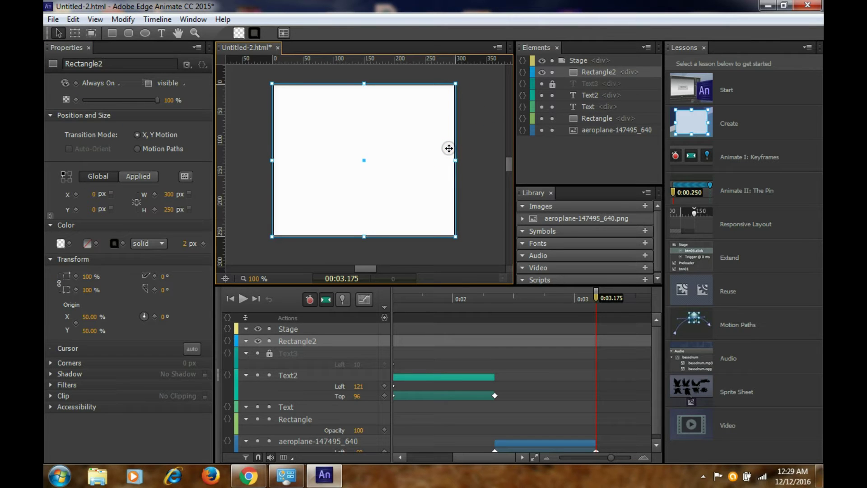
pyautogui.click(53, 19)
pyautogui.click(99, 210)
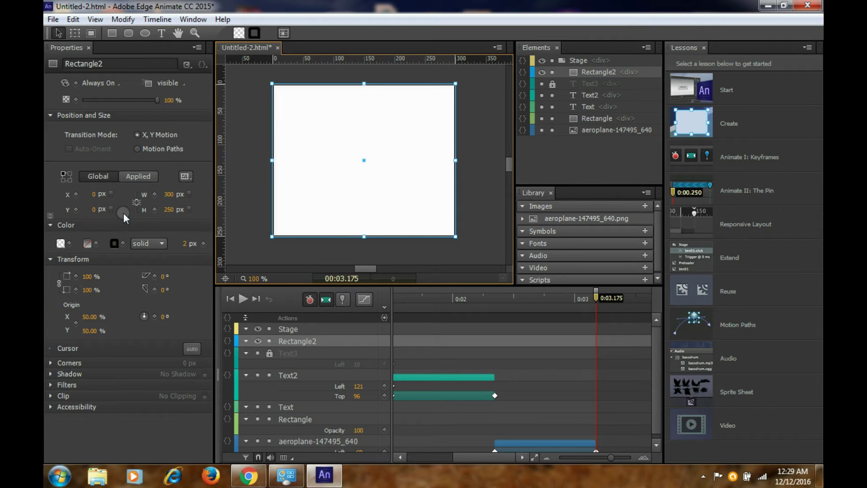